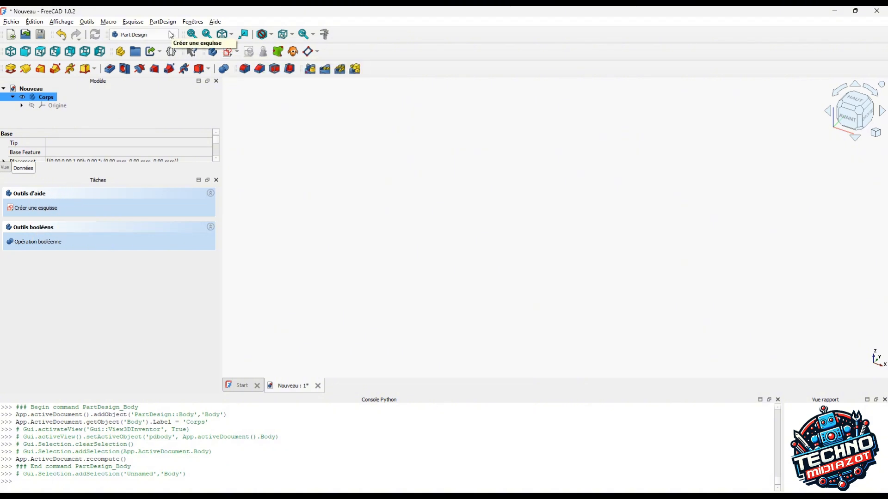
# Create a new sketch on the XZ plane of the body.
pyautogui.click(135, 23)
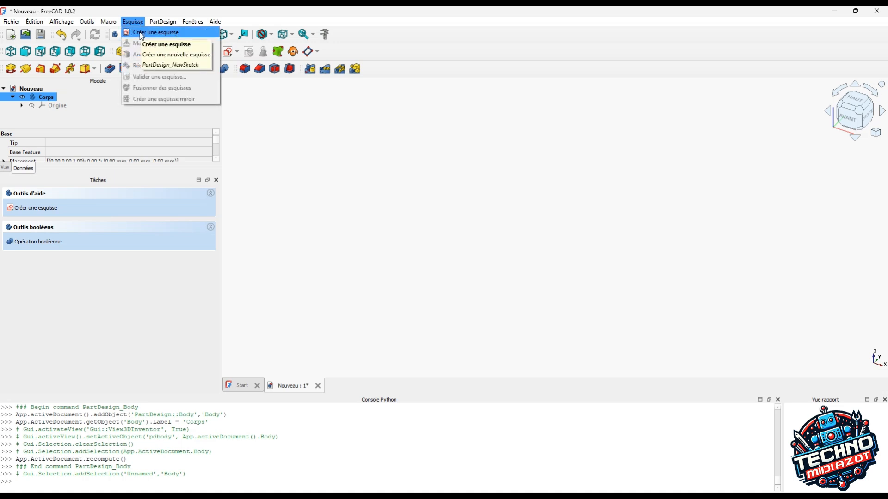
pyautogui.click(141, 34)
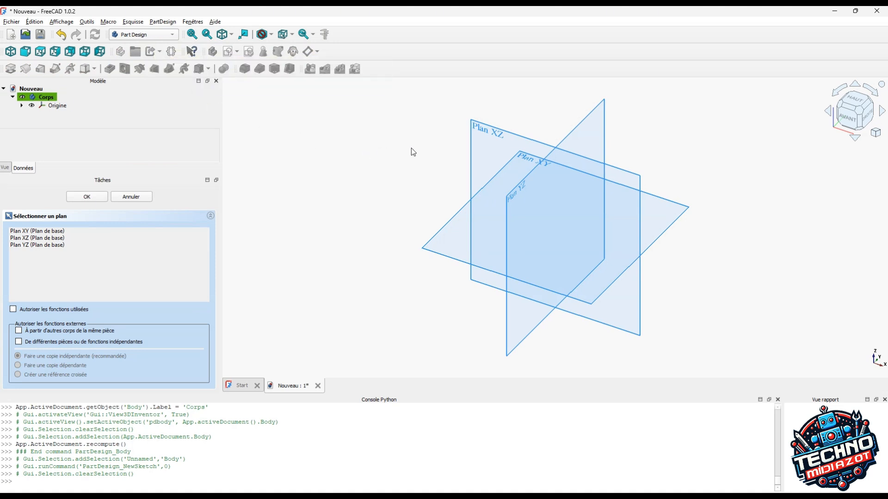
pyautogui.click(494, 137)
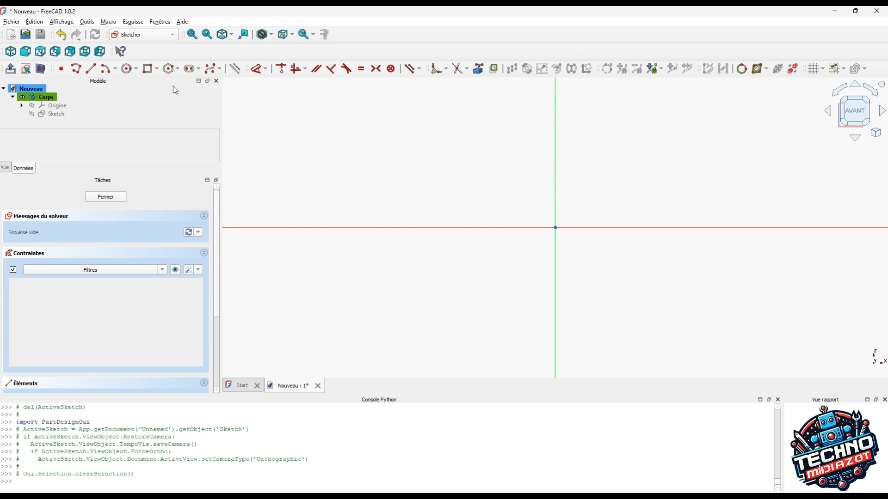
# Draw a rectangle about 47.6 mm wide and 17.5 mm high, above the horizontal axis and left of the vertical axis.
pyautogui.click(148, 69)
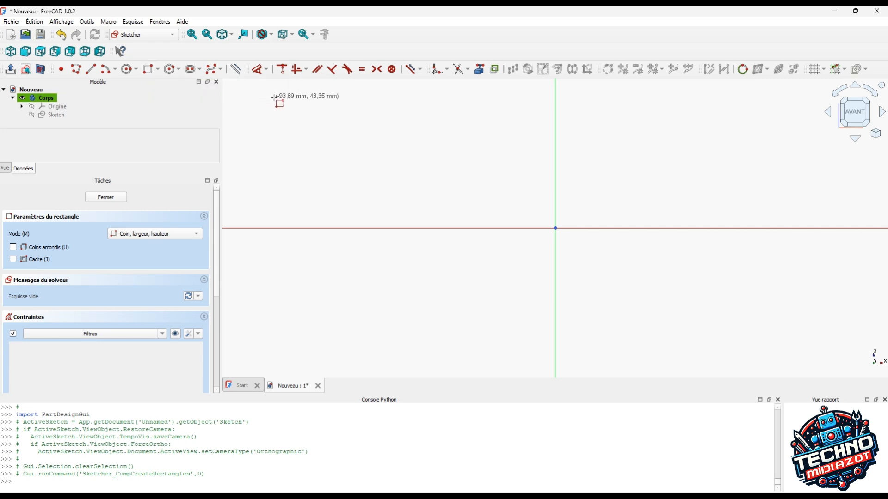
pyautogui.click(342, 117)
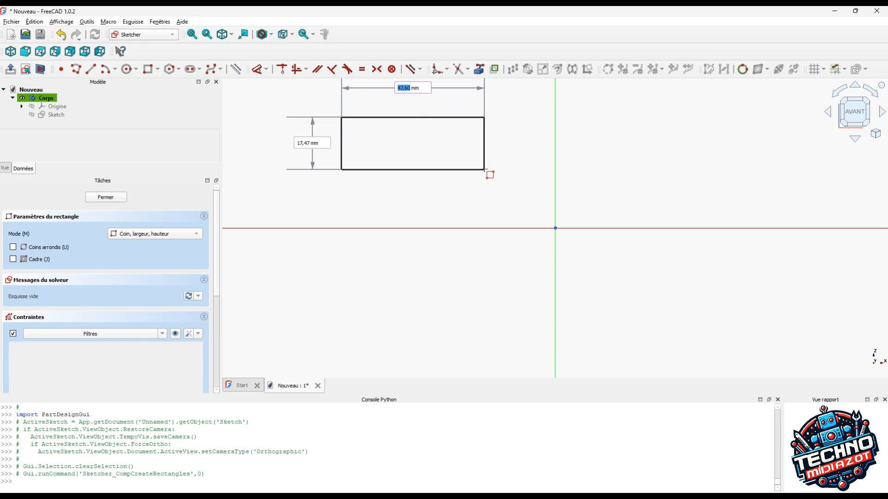
pyautogui.click(485, 170)
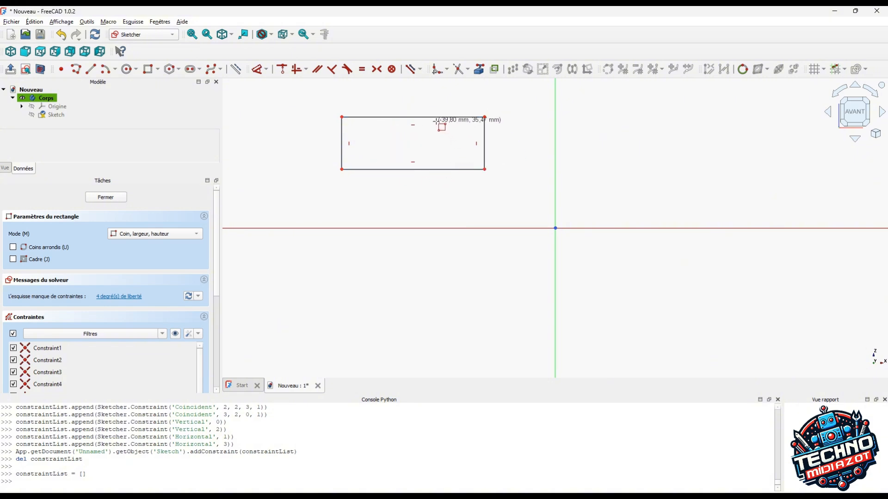
# Constrain the rectangle's upper edge with a horizontal distance of 60 mm.
pyautogui.click(266, 72)
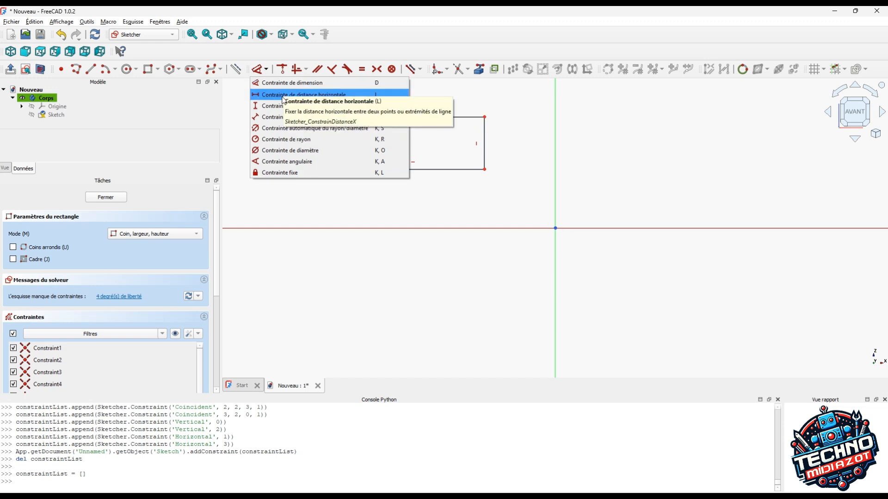
pyautogui.click(283, 97)
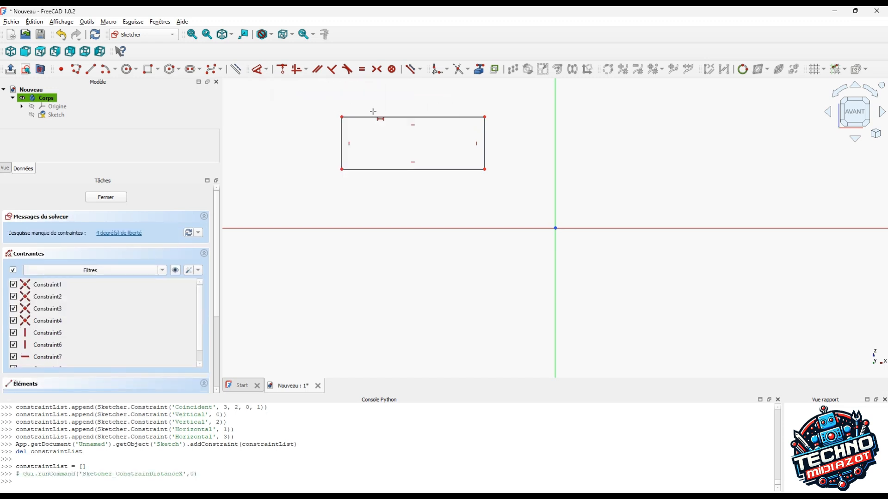
pyautogui.click(400, 117)
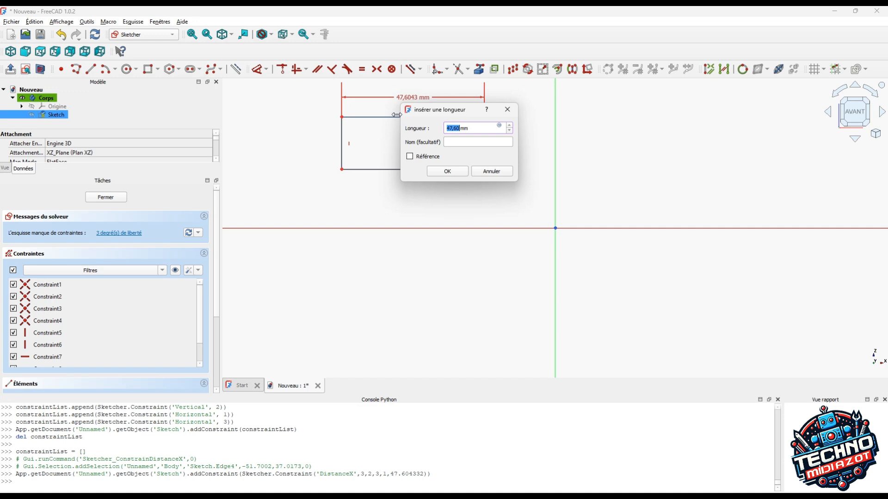
pyautogui.write('60')
pyautogui.press('Return')
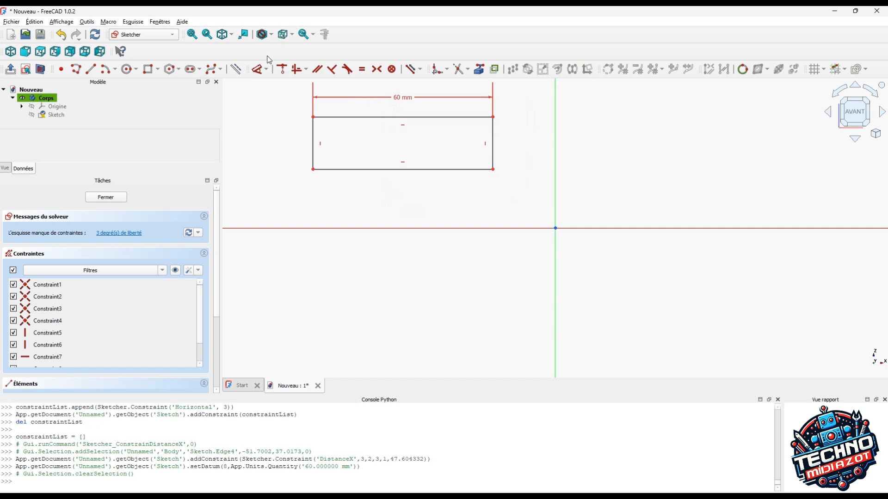
# Constrain the rectangle's left edge with a vertical distance of 26 mm.
pyautogui.click(266, 70)
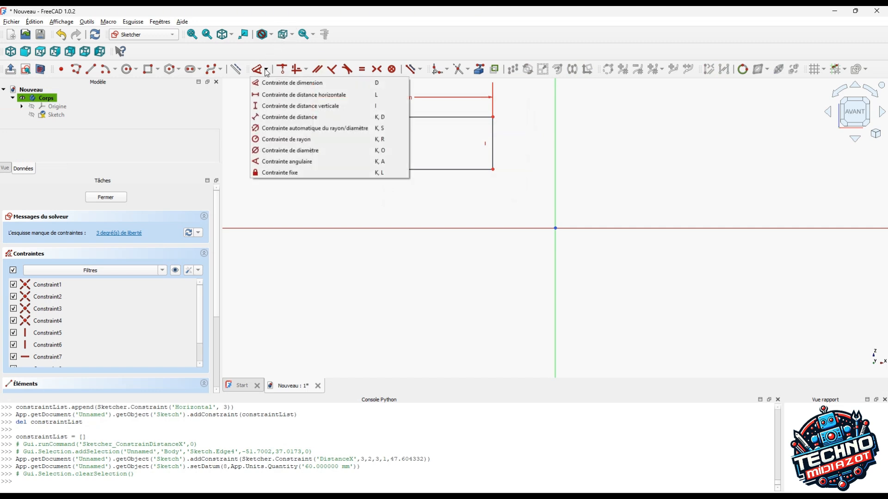
pyautogui.click(274, 106)
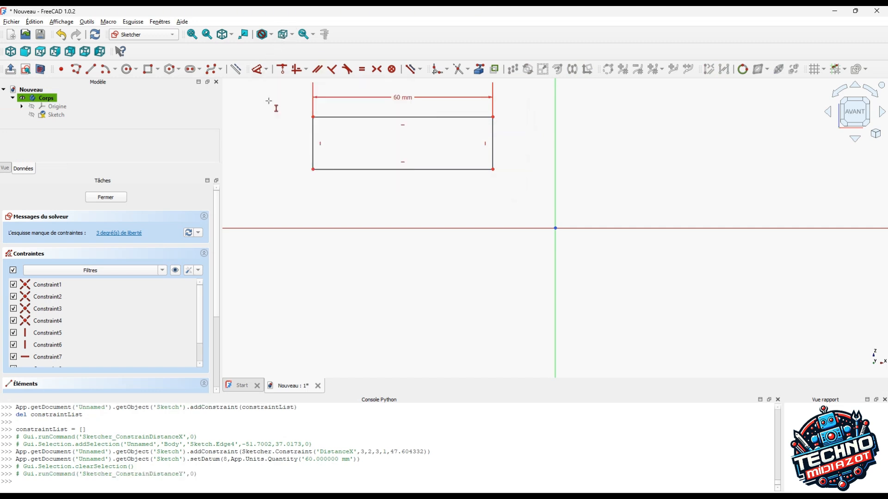
pyautogui.click(312, 142)
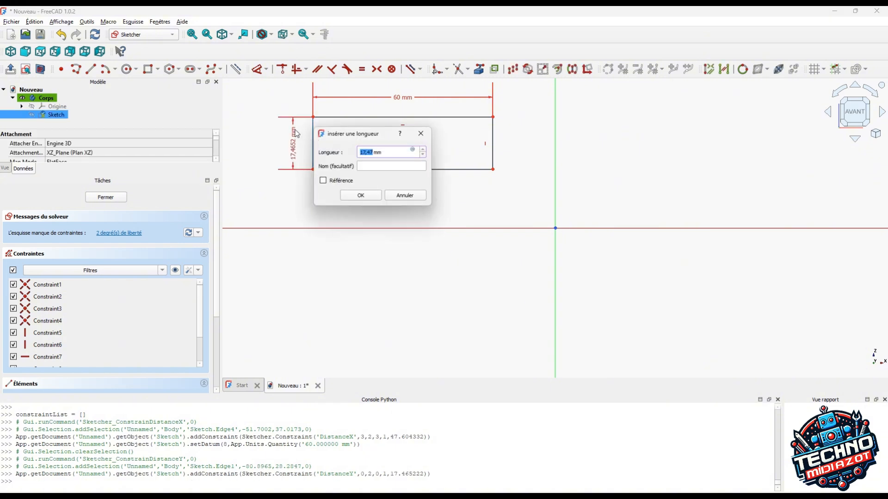
pyautogui.write('26')
pyautogui.press('Return')
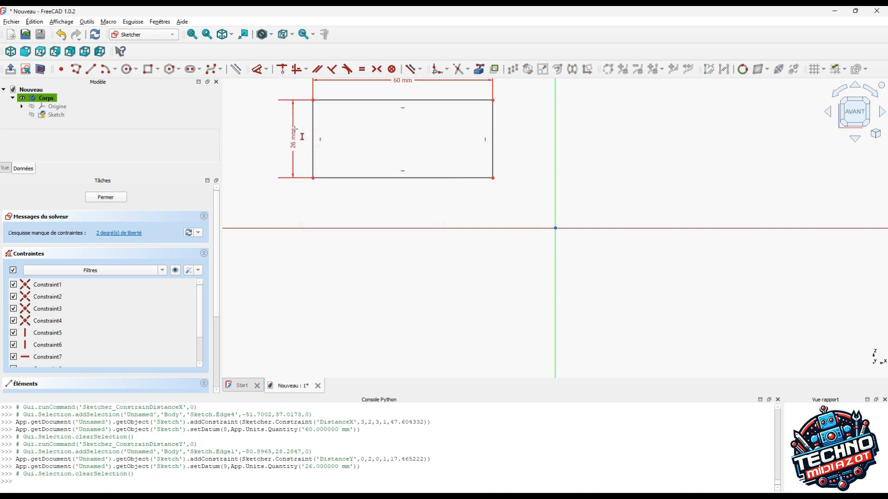
# Close the sketch and pad the rectangle 15 mm, symmetric to the sketch plane.
pyautogui.scroll(-2, 302, 136)
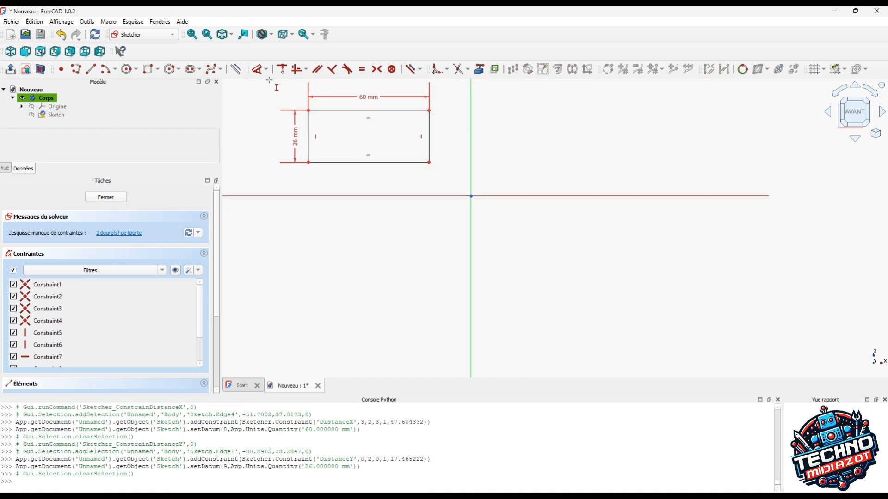
pyautogui.scroll(2, 276, 94)
pyautogui.scroll(2, 277, 95)
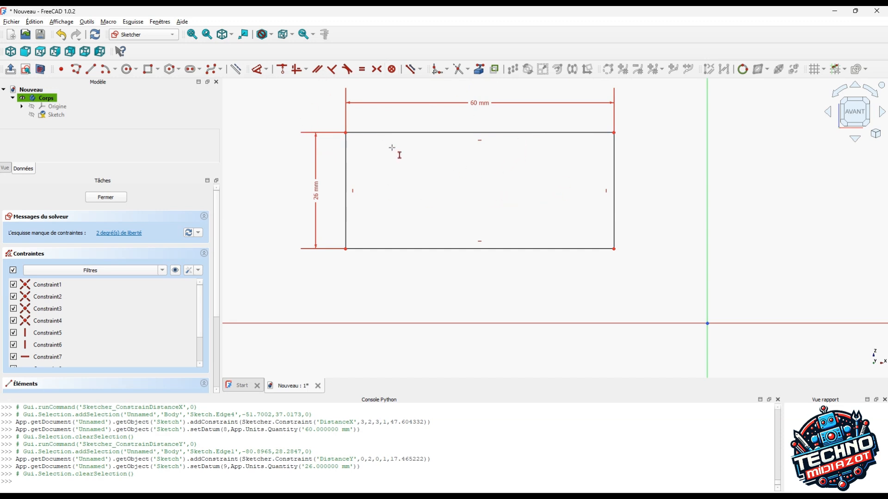
pyautogui.click(116, 197)
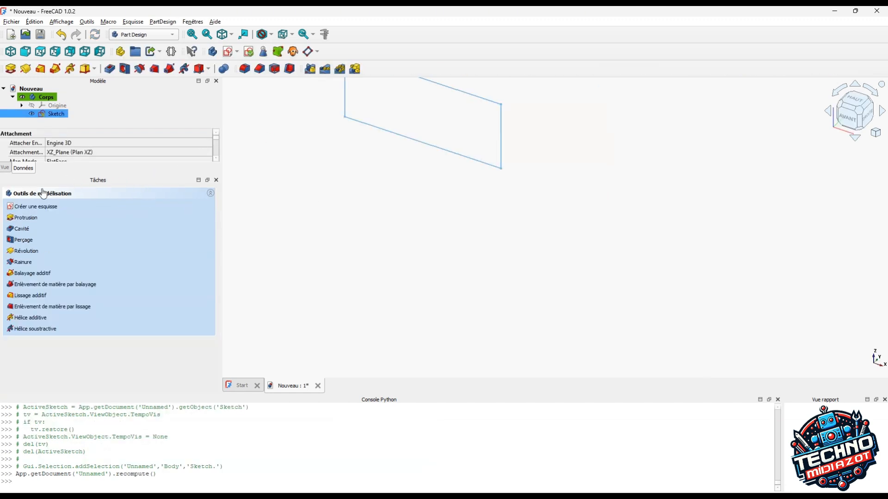
pyautogui.scroll(-5, 371, 167)
pyautogui.scroll(4, 320, 109)
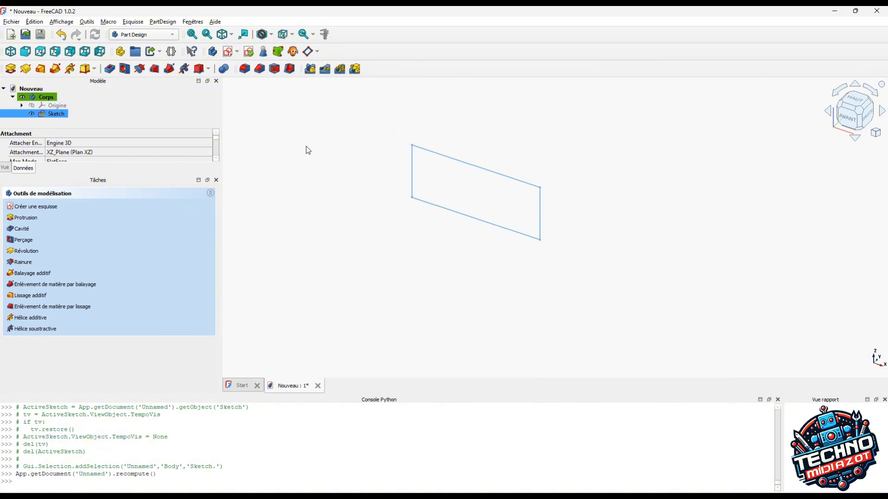
pyautogui.click(37, 218)
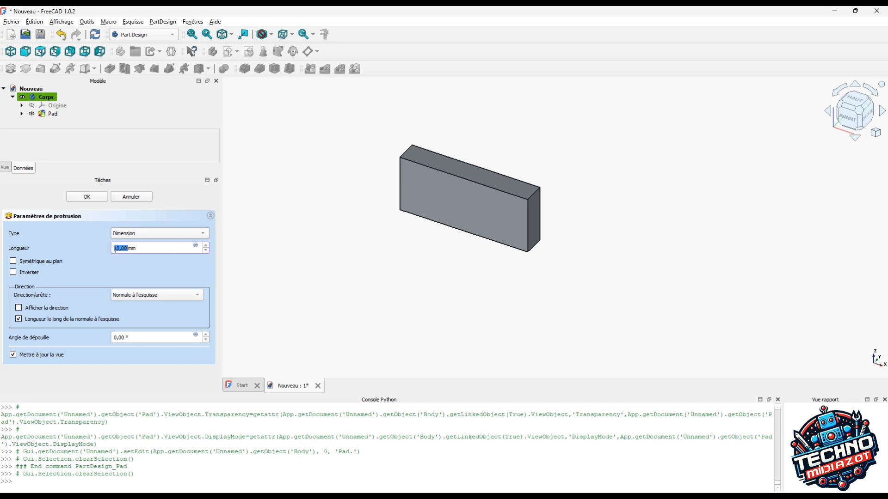
pyautogui.write('15')
pyautogui.click(46, 262)
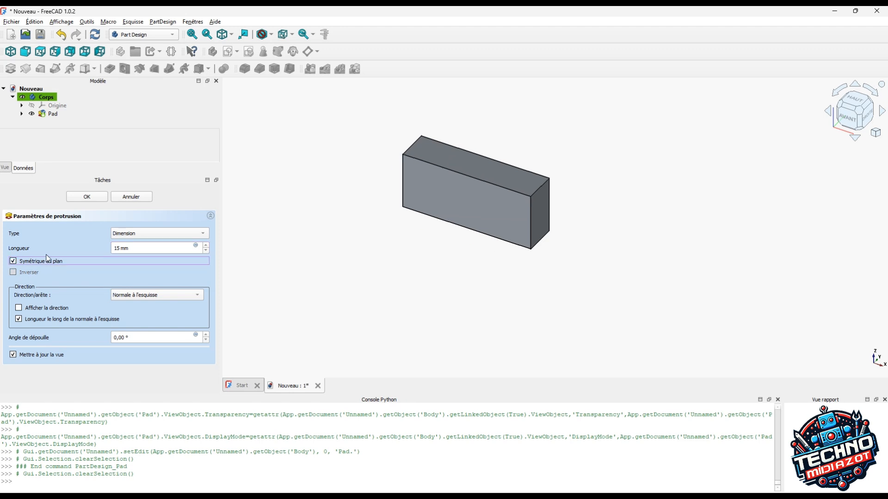
pyautogui.click(87, 197)
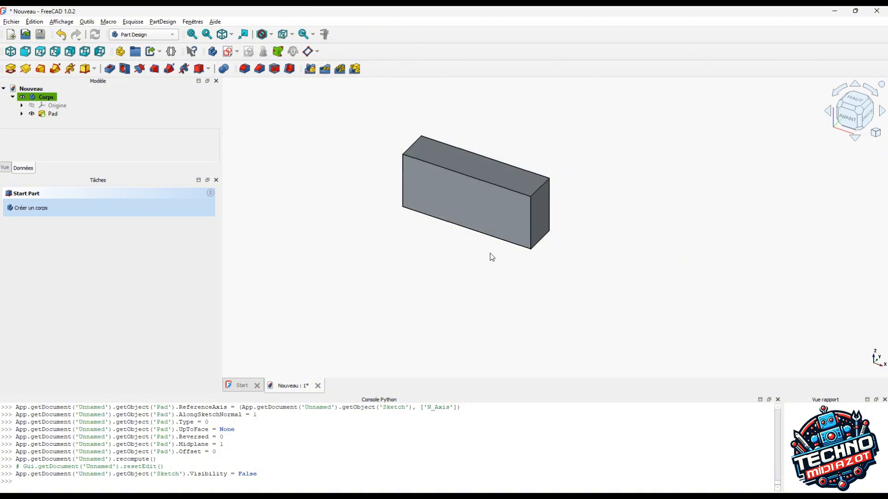
# Create a new sketch on the front face of the padded block.
pyautogui.click(848, 121)
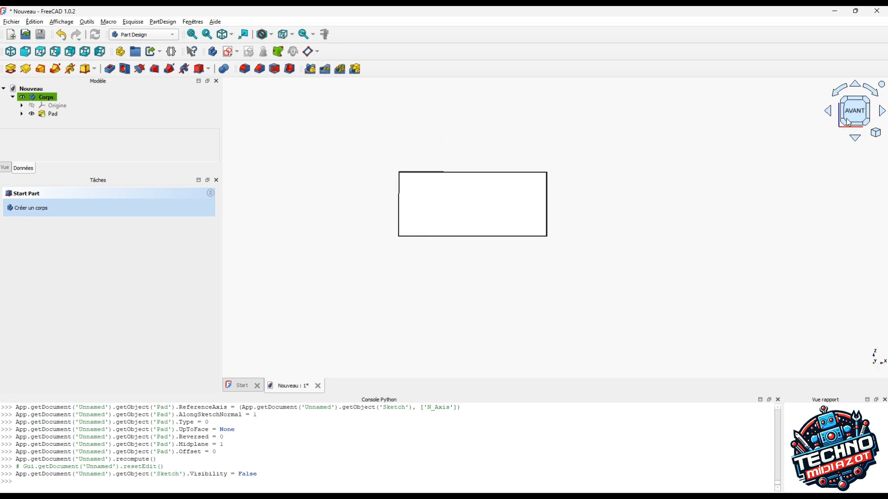
pyautogui.scroll(1, 392, 136)
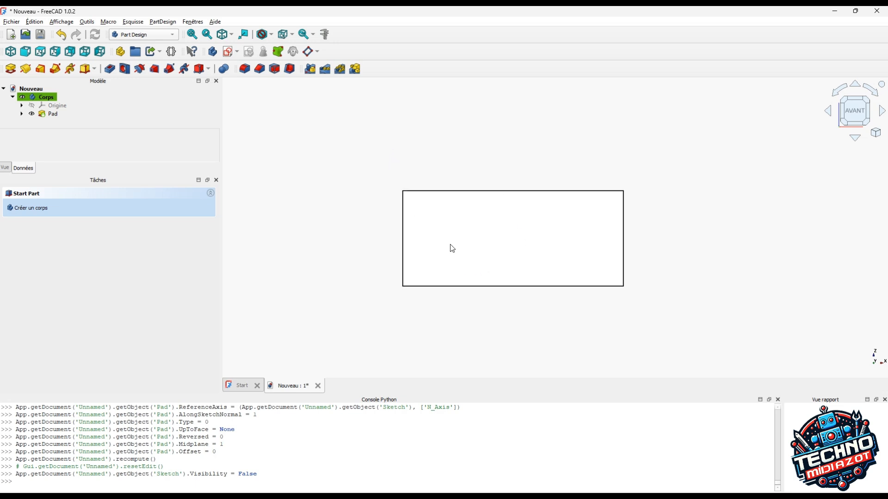
pyautogui.click(480, 233)
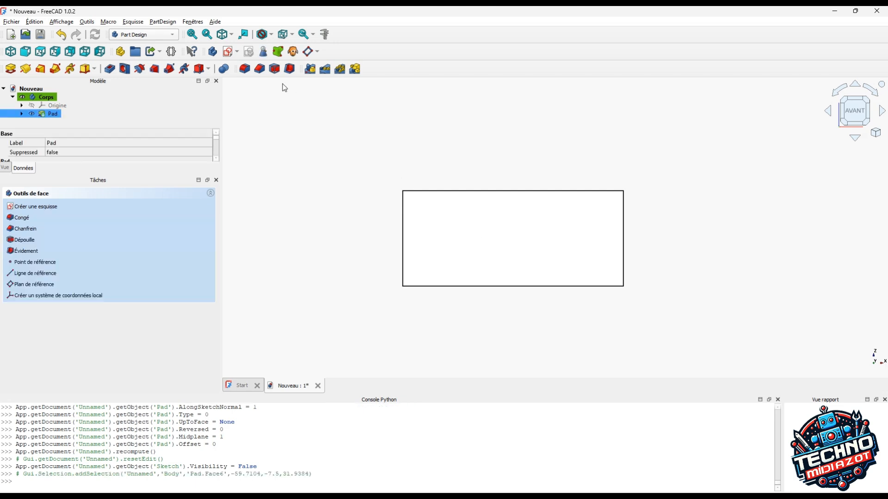
pyautogui.click(227, 52)
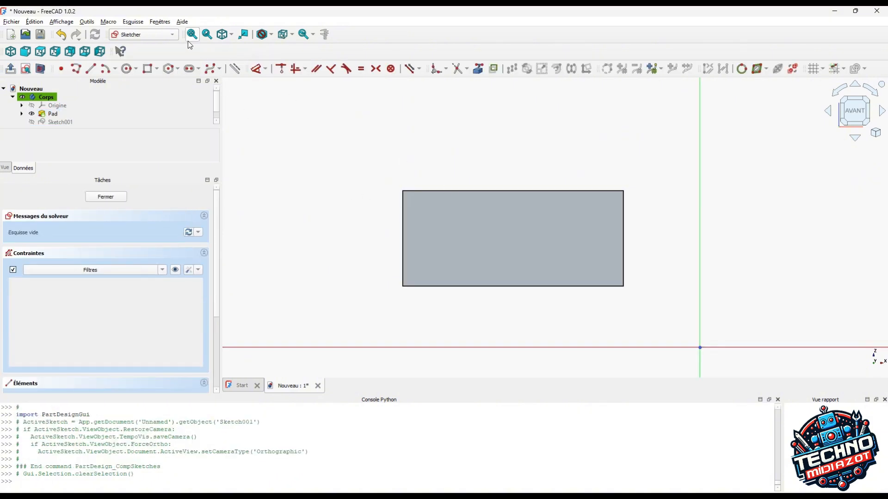
# Draw a narrow vertical rectangle about 9 mm wide and 25.4 mm high near the left end of the block's front face.
pyautogui.click(148, 69)
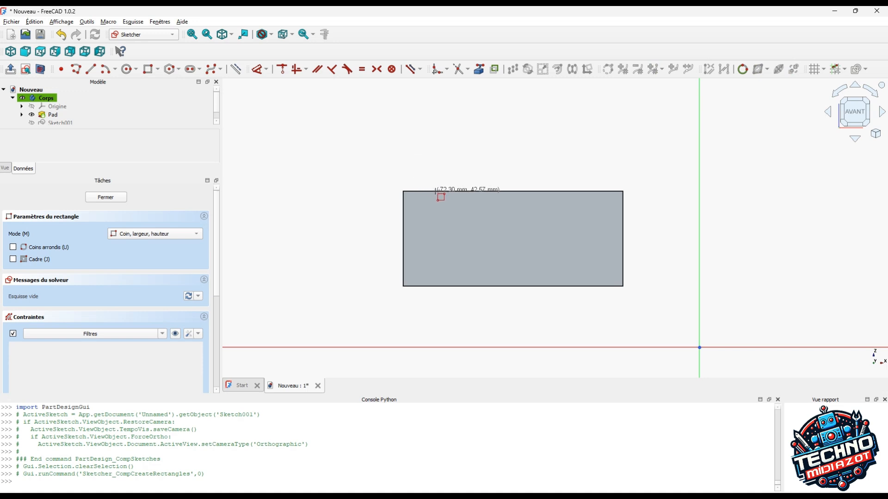
pyautogui.click(435, 191)
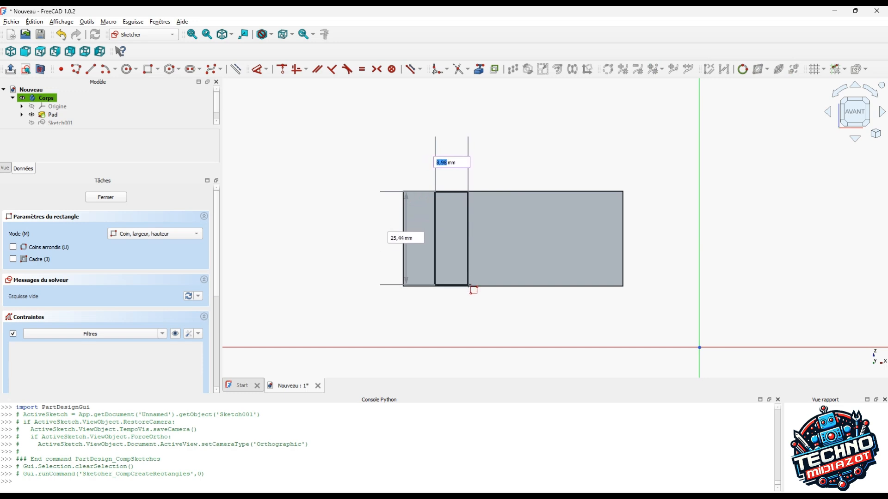
pyautogui.click(468, 285)
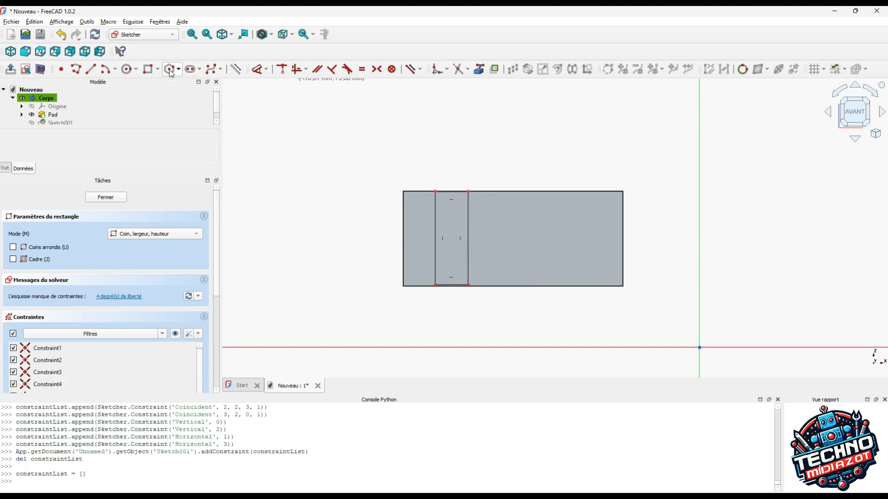
pyautogui.click(148, 71)
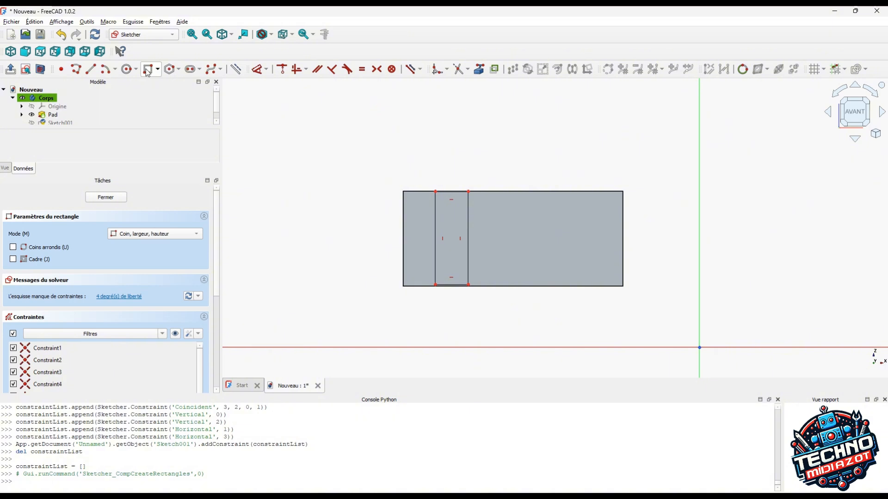
pyautogui.click(434, 216)
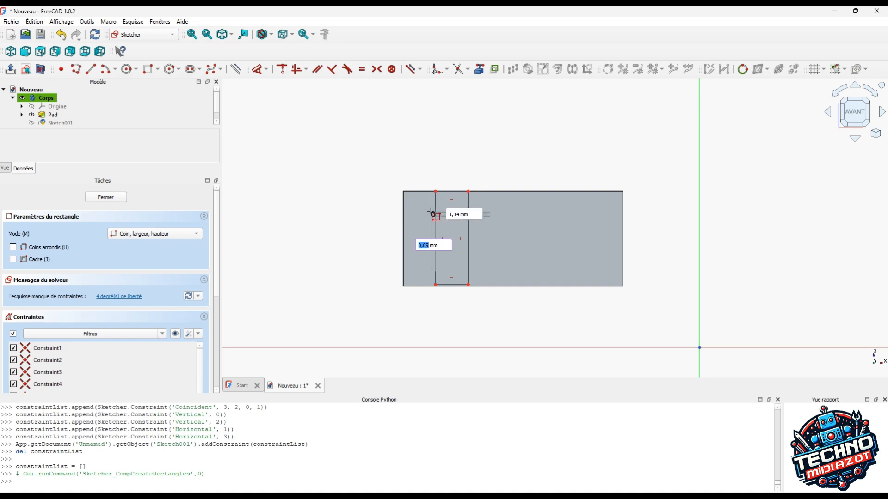
pyautogui.press('Escape')
# Constrain the narrow rectangle's left edge with a vertical distance of 26 mm.
pyautogui.click(267, 70)
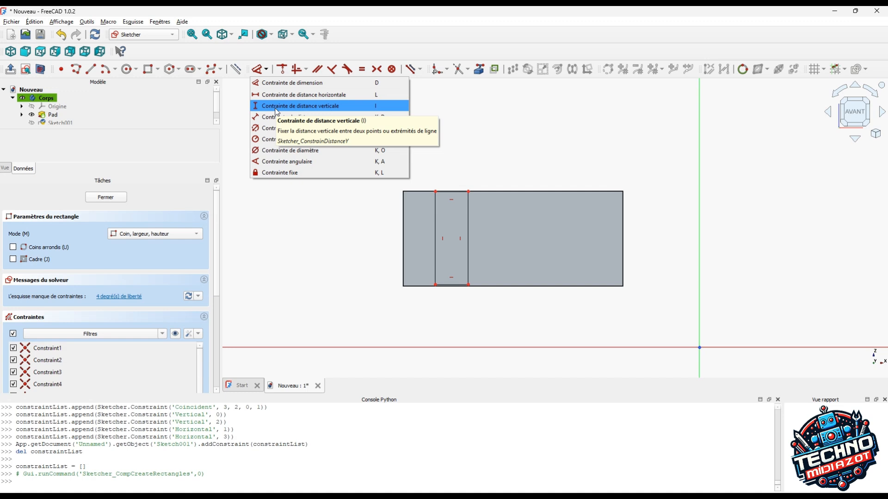
pyautogui.click(278, 107)
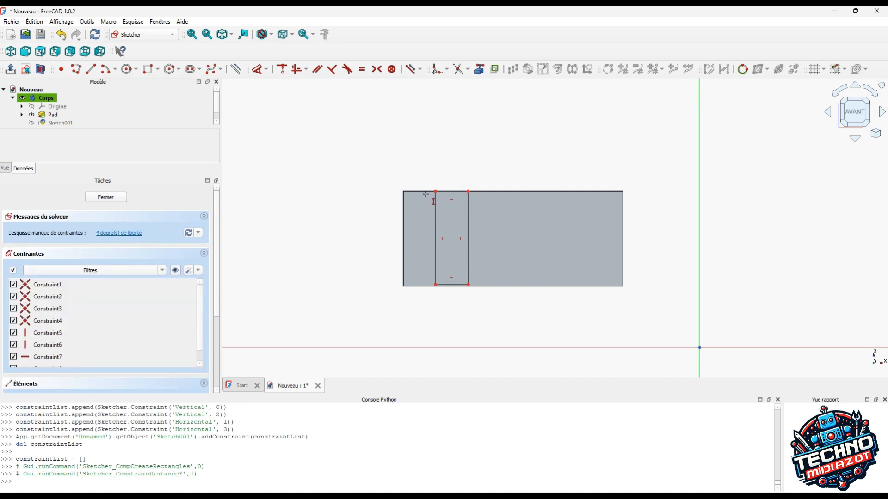
pyautogui.click(435, 215)
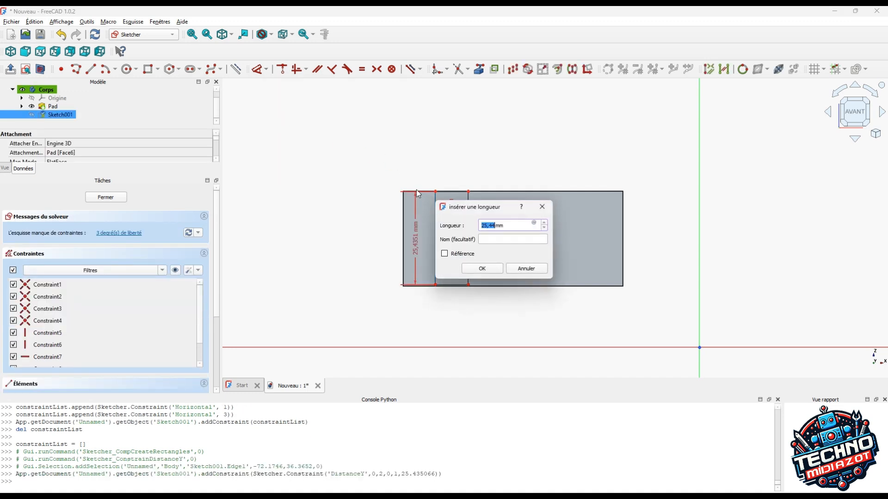
pyautogui.write('26')
pyautogui.press('Return')
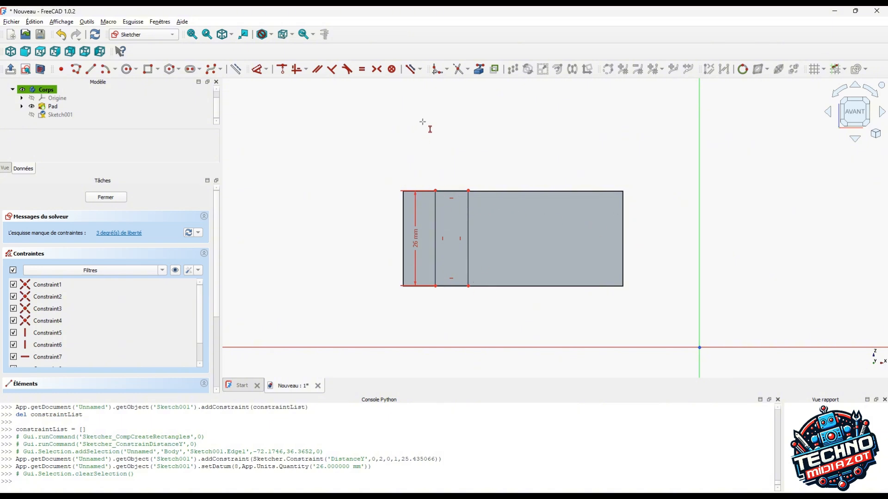
# Project the right vertical edge of the block's front face into the sketch as external geometry.
pyautogui.click(479, 69)
pyautogui.scroll(4, 476, 178)
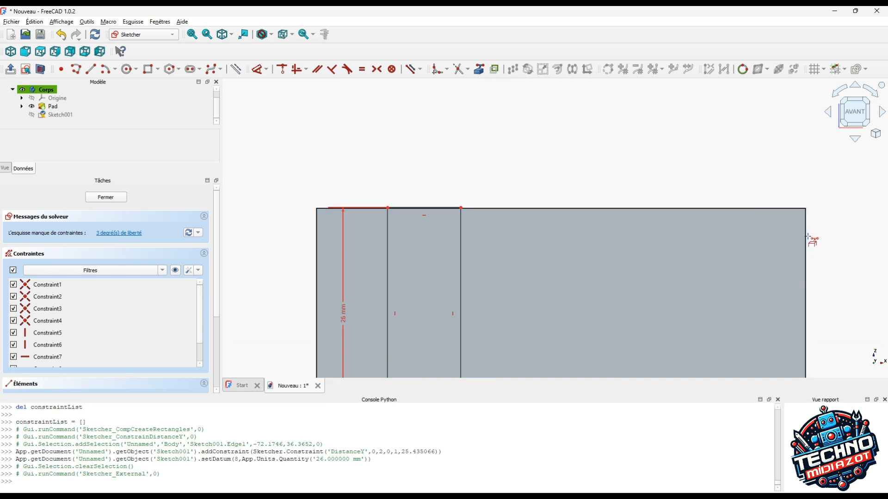
pyautogui.scroll(3, 807, 247)
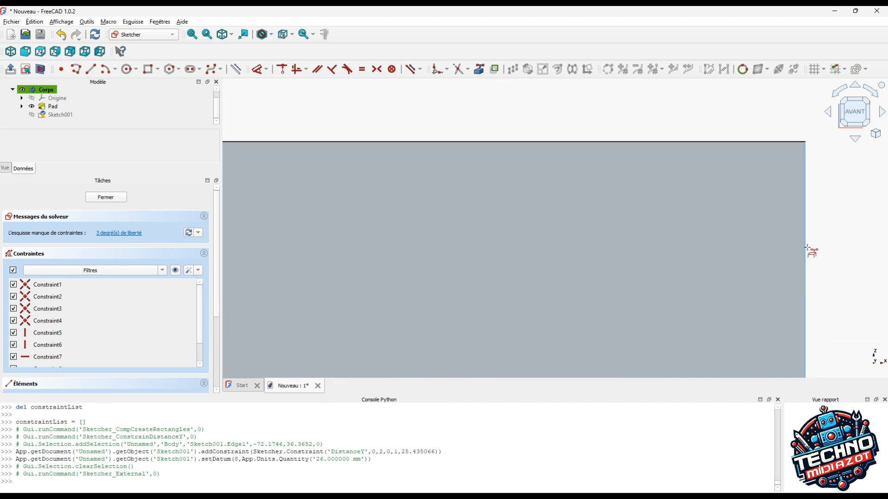
pyautogui.click(805, 248)
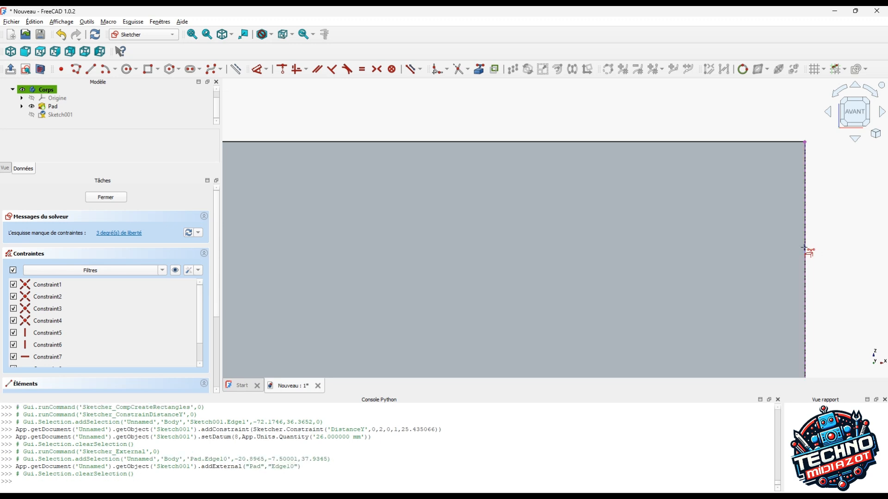
pyautogui.scroll(-3, 786, 245)
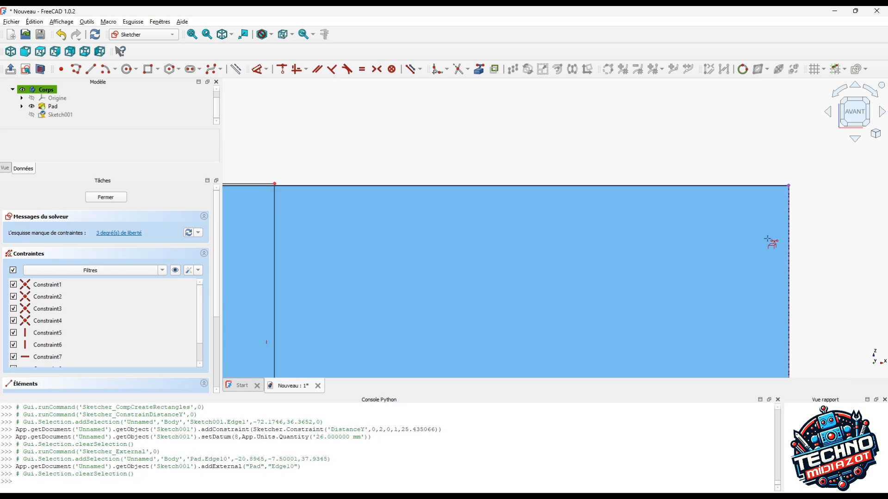
# Constrain the horizontal distance between the narrow rectangle's top-right corner and the block's top-right corner to 38 mm.
pyautogui.click(266, 70)
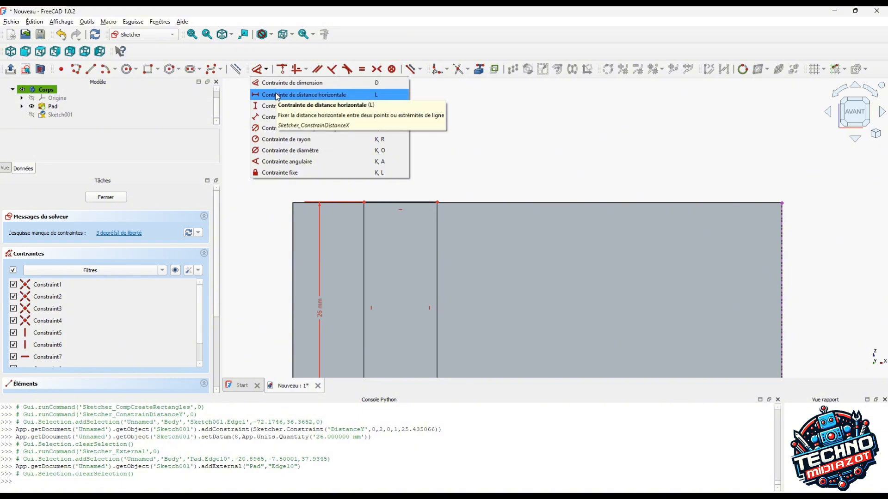
pyautogui.click(279, 95)
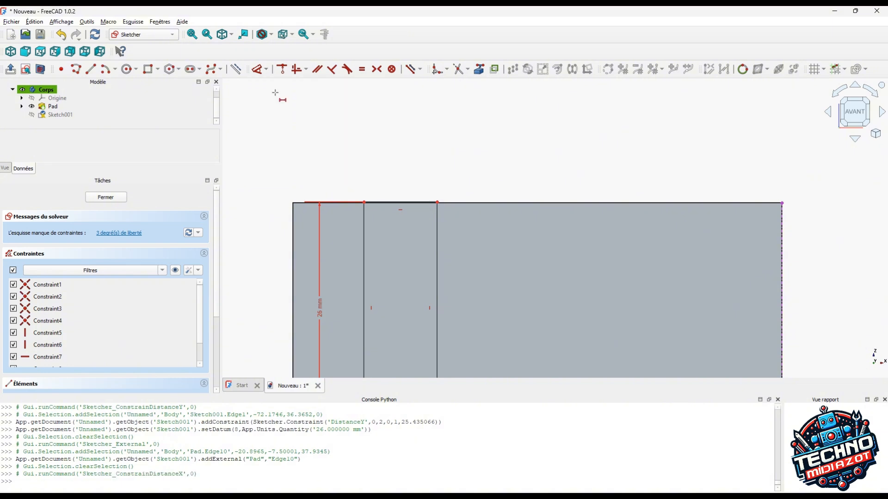
pyautogui.click(437, 202)
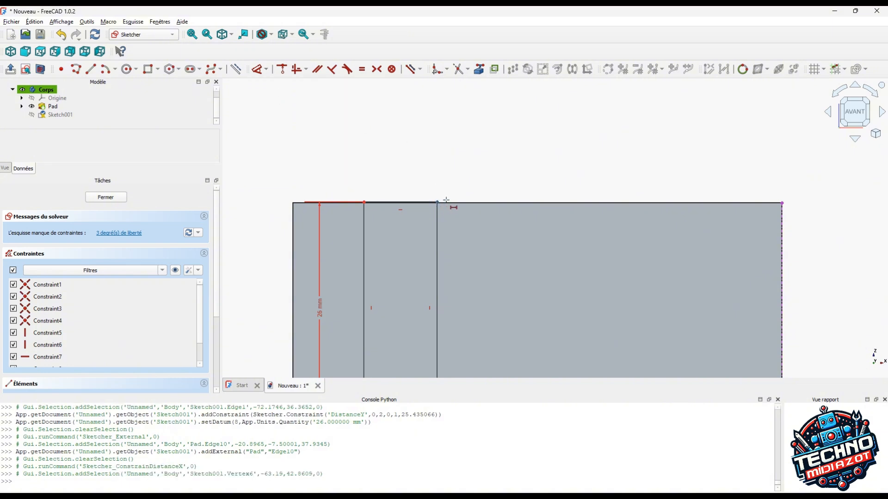
pyautogui.click(782, 202)
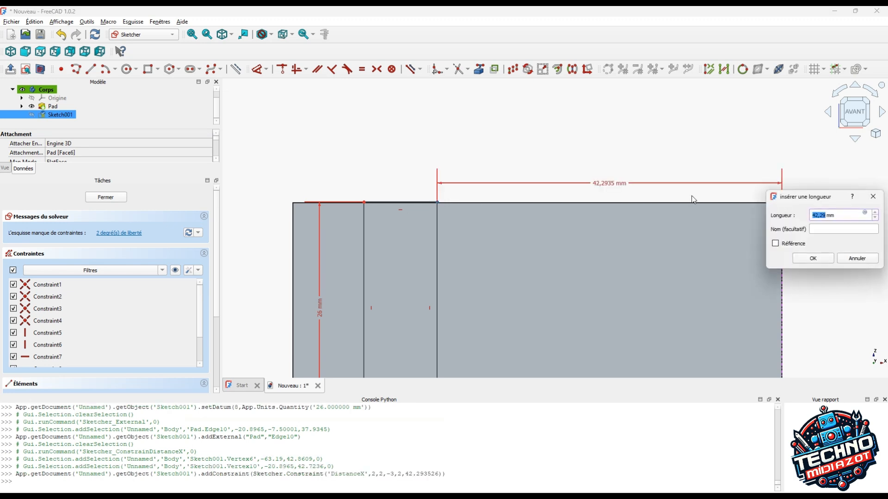
pyautogui.write('38')
pyautogui.press('Return')
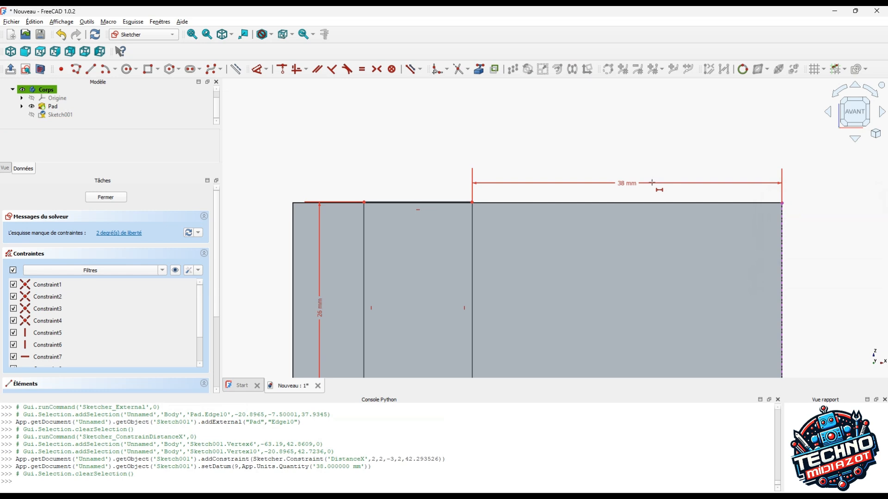
# Project the bottom edge of the block's front face into the sketch as external geometry.
pyautogui.scroll(-2, 620, 183)
pyautogui.scroll(3, 547, 333)
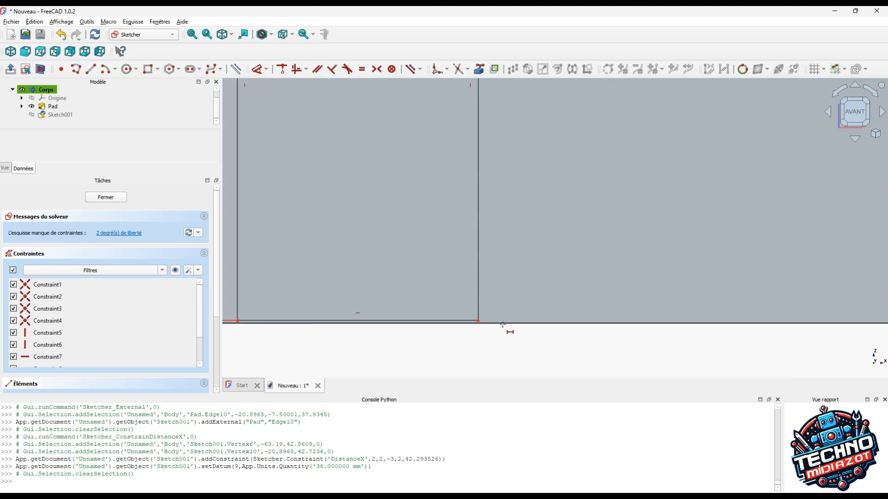
pyautogui.click(479, 69)
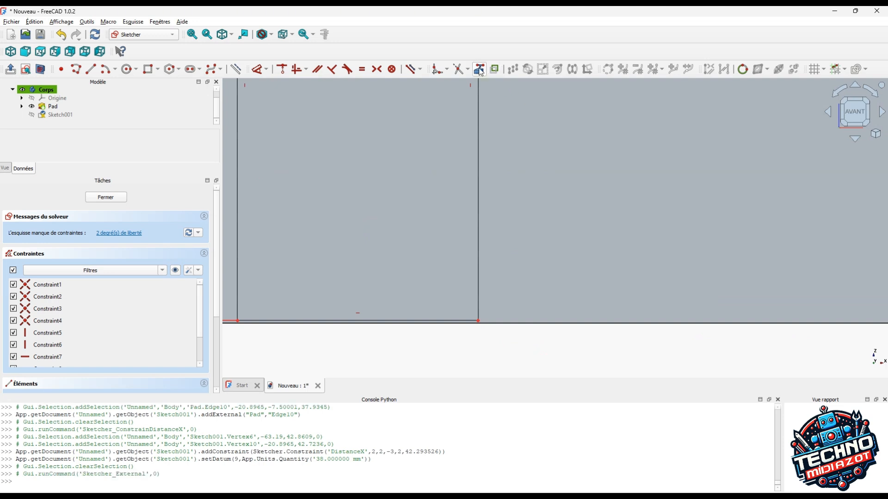
pyautogui.click(501, 324)
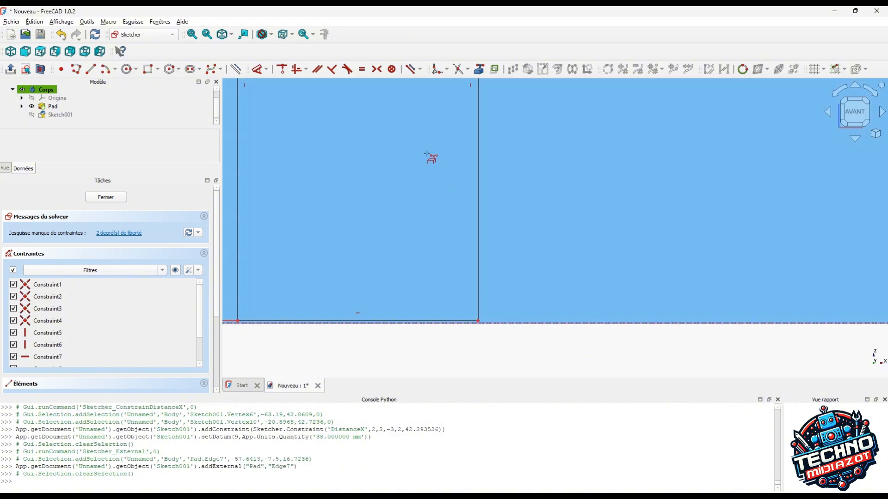
# Constrain the vertical distance between the narrow rectangle's bottom-right corner and the block's bottom-right corner to 0 mm.
pyautogui.click(267, 70)
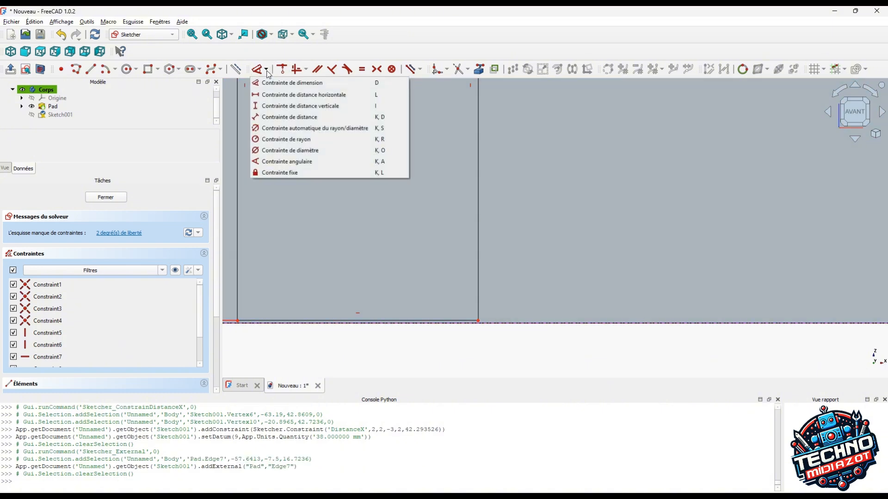
pyautogui.click(271, 108)
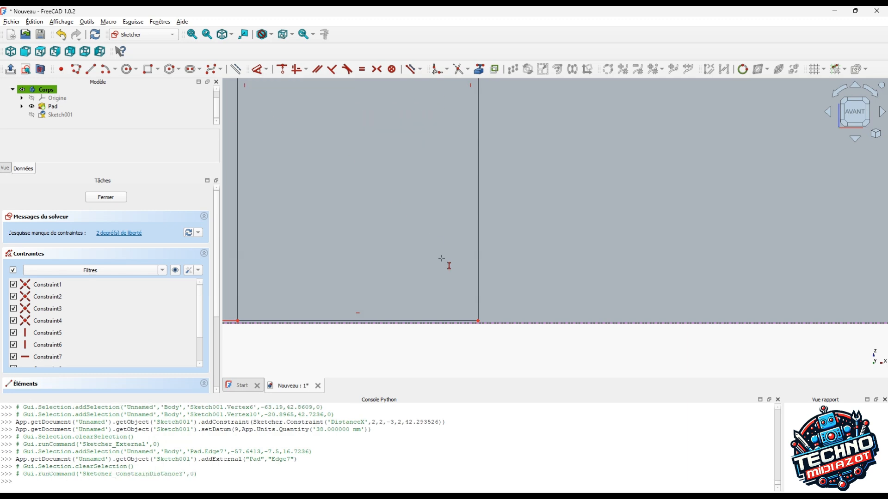
pyautogui.click(480, 326)
pyautogui.scroll(-3, 564, 320)
pyautogui.scroll(2, 743, 333)
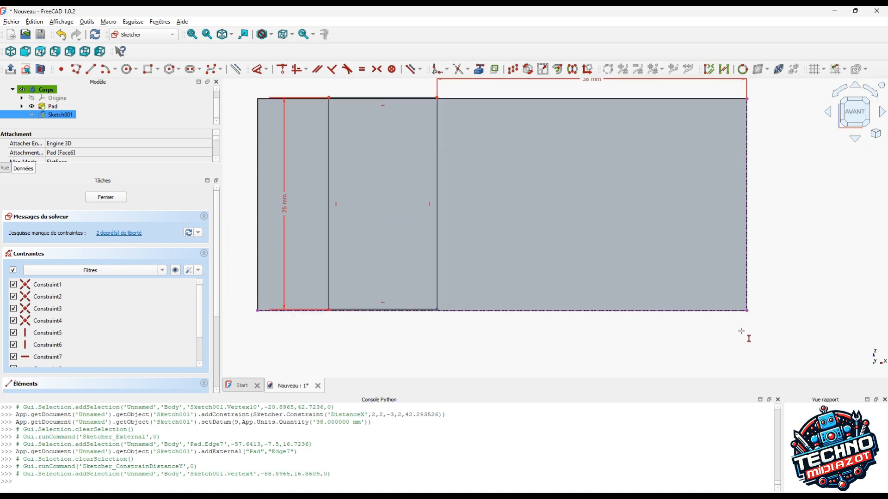
pyautogui.click(746, 310)
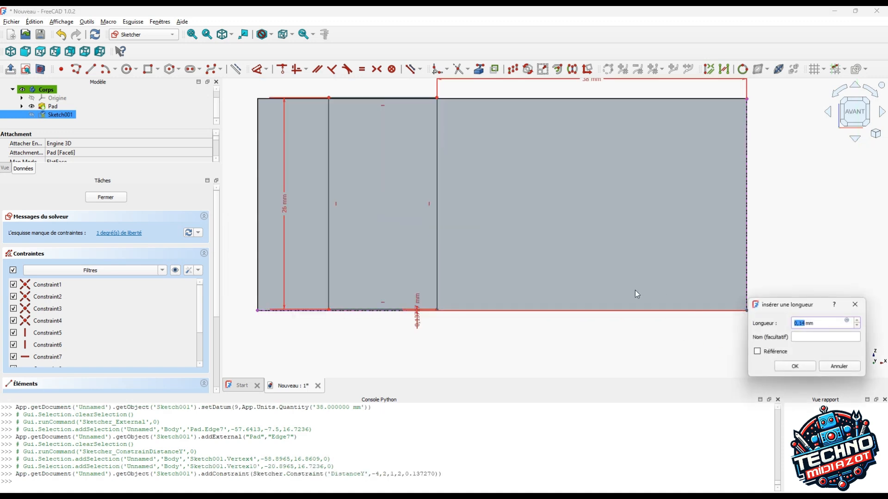
pyautogui.write('0')
pyautogui.press('Return')
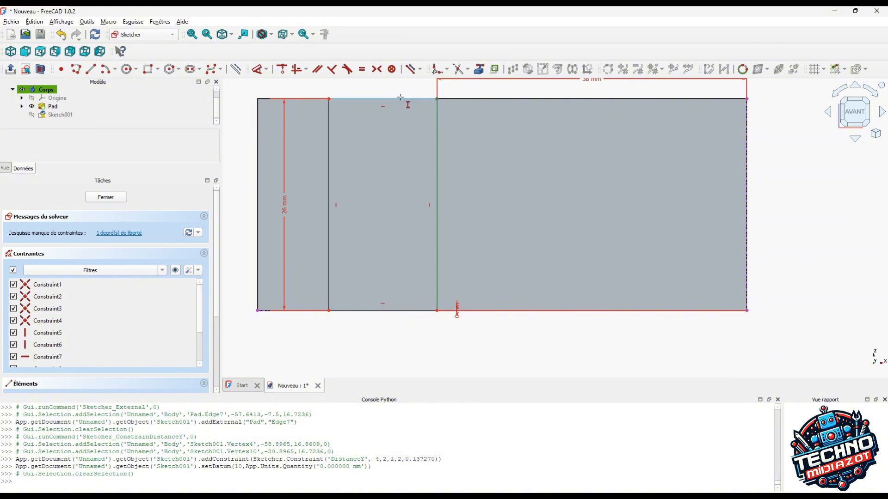
# Try to apply a 12 mm vertical distance constraint to the narrow rectangle's top edge.
pyautogui.click(258, 70)
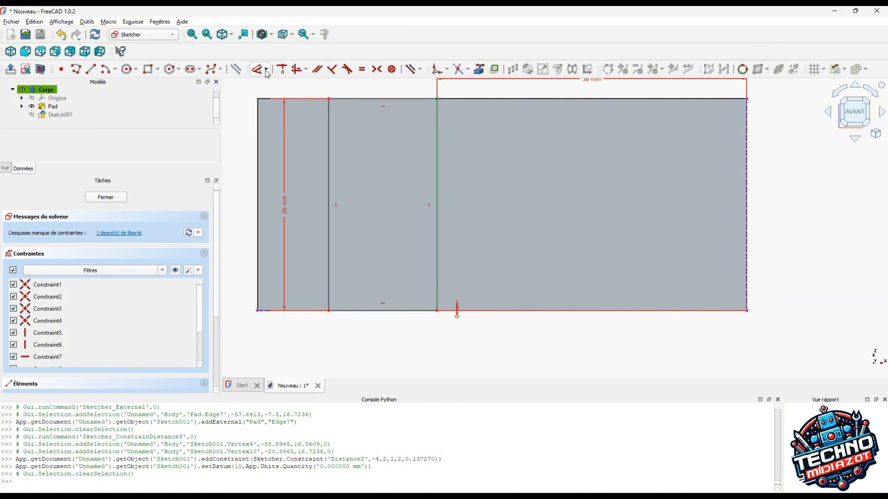
pyautogui.click(344, 99)
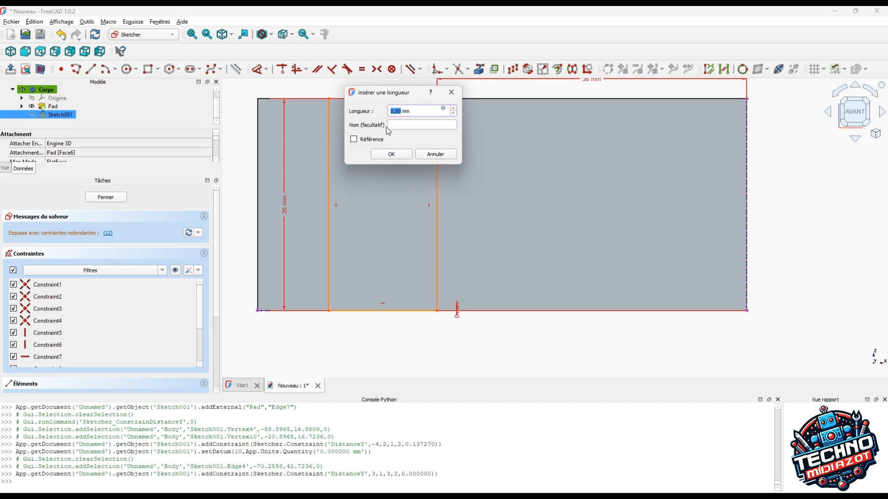
pyautogui.write('12')
pyautogui.press('Return')
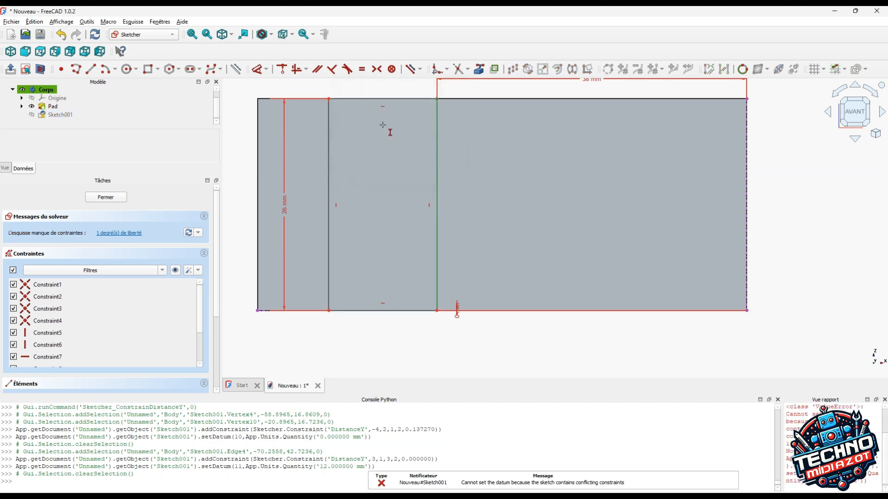
# Constrain the horizontal distance between the narrow rectangle's two top corners to 12 mm.
pyautogui.scroll(-3, 377, 151)
pyautogui.scroll(2, 348, 88)
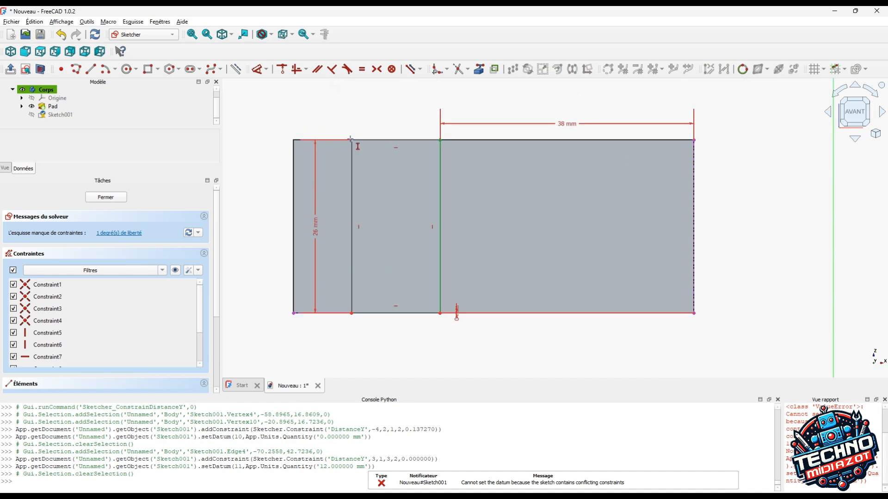
pyautogui.click(265, 69)
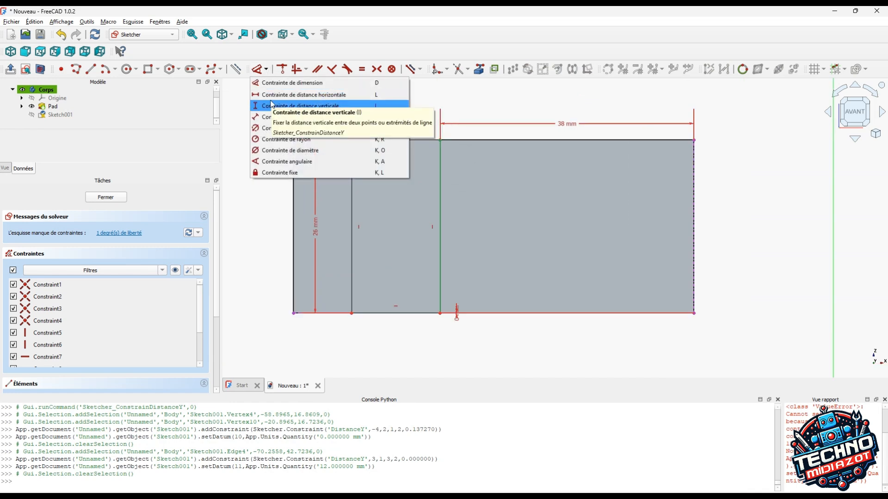
pyautogui.click(278, 95)
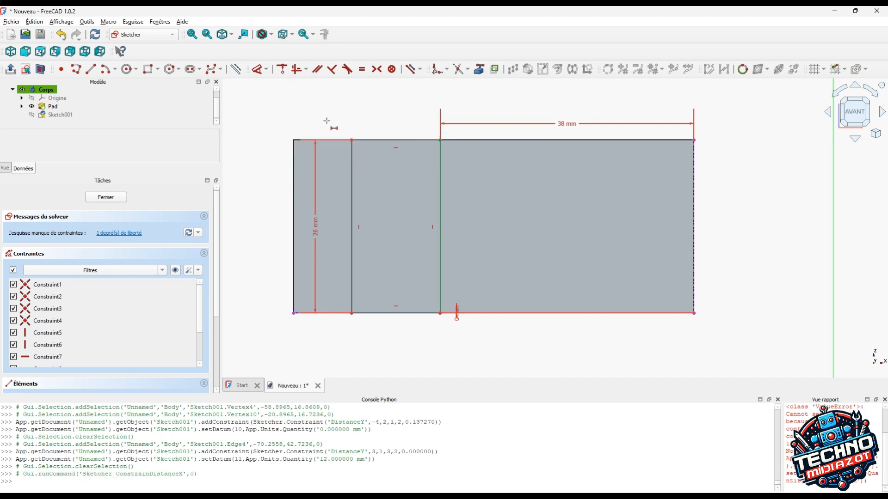
pyautogui.click(351, 139)
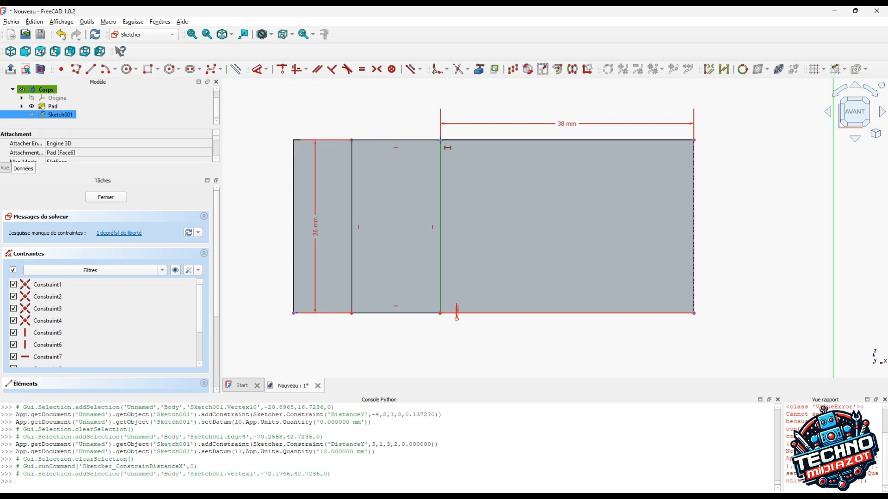
pyautogui.click(440, 139)
pyautogui.write('12')
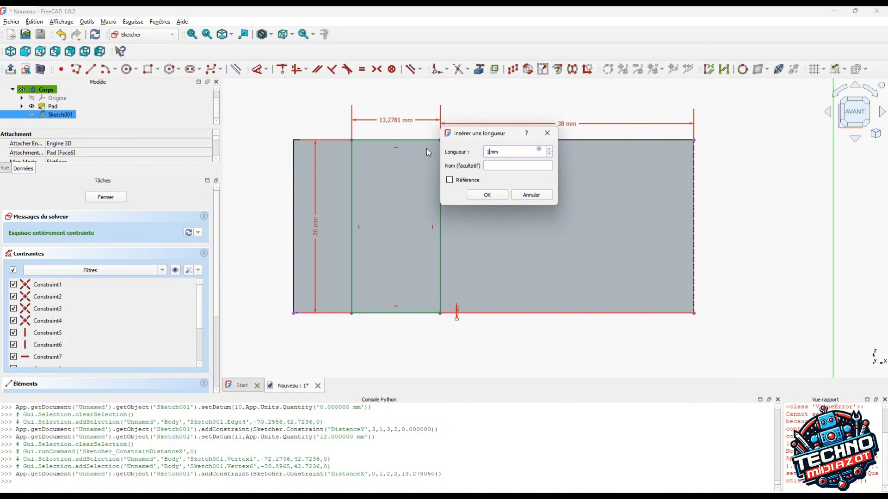
pyautogui.press('Return')
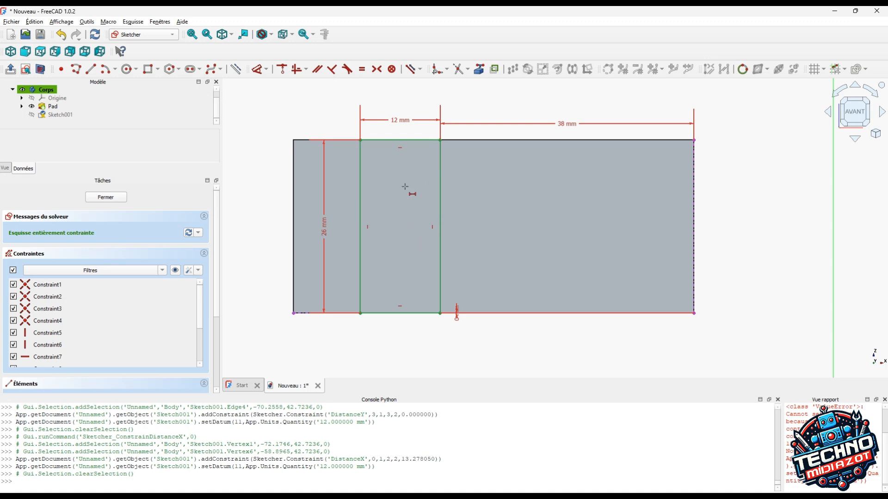
# Close the sketch and cut the narrow rectangle into the block as a 12 mm deep pocket.
pyautogui.click(106, 198)
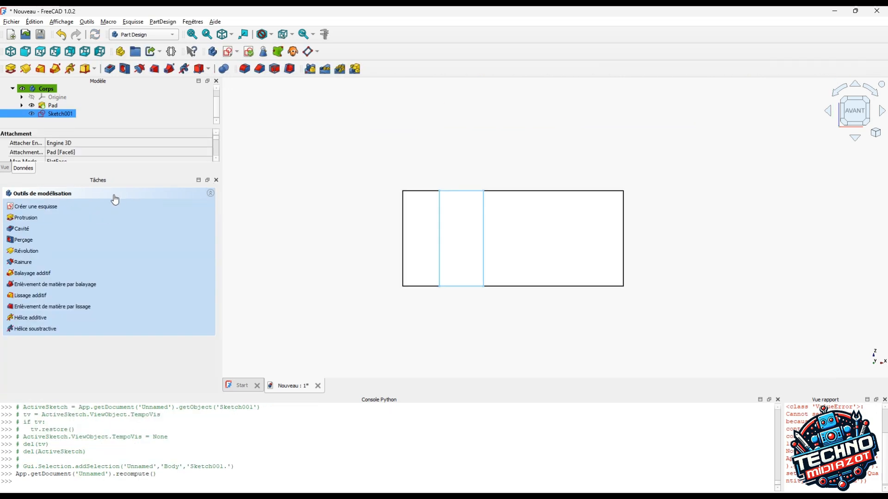
pyautogui.click(114, 72)
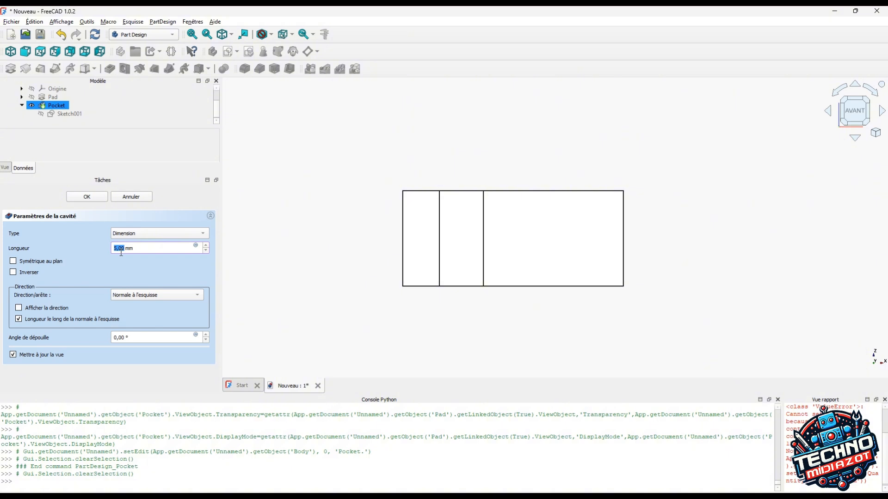
pyautogui.write('12')
pyautogui.click(96, 200)
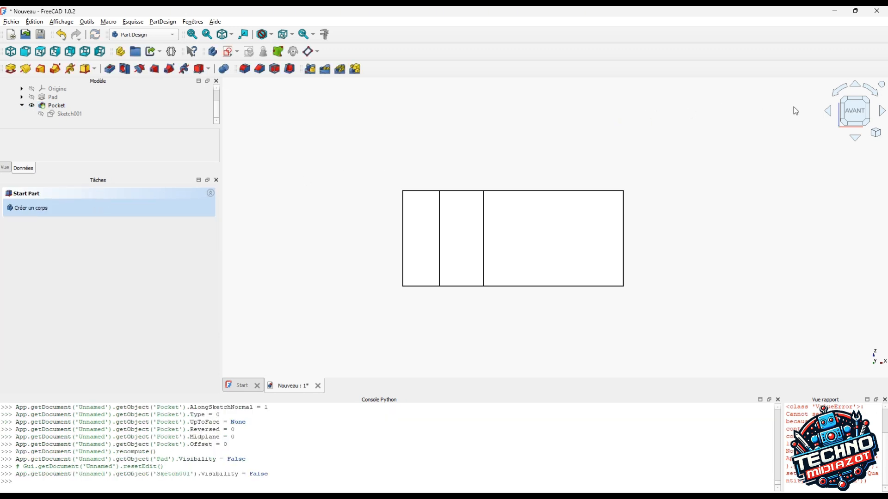
# Fillet the two outer vertical edges of the block's front face with a 1.5 mm radius.
pyautogui.click(857, 102)
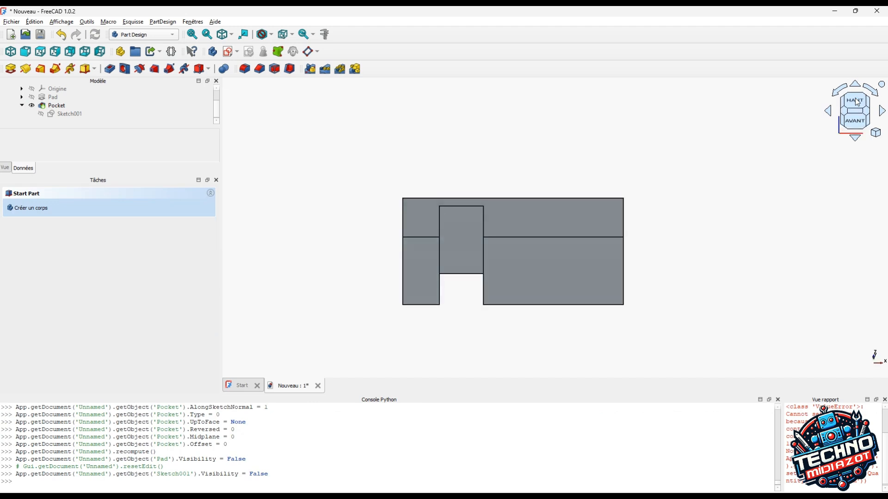
pyautogui.click(857, 121)
pyautogui.click(857, 126)
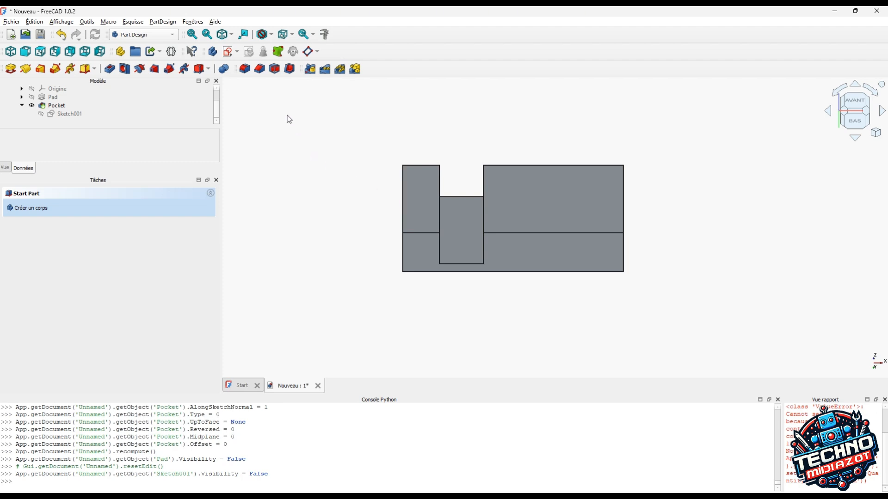
pyautogui.click(245, 69)
pyautogui.click(404, 197)
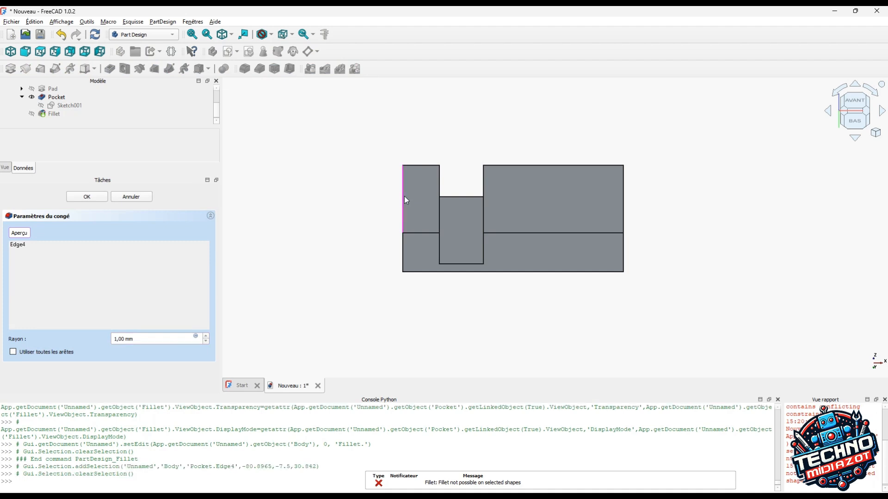
pyautogui.click(624, 208)
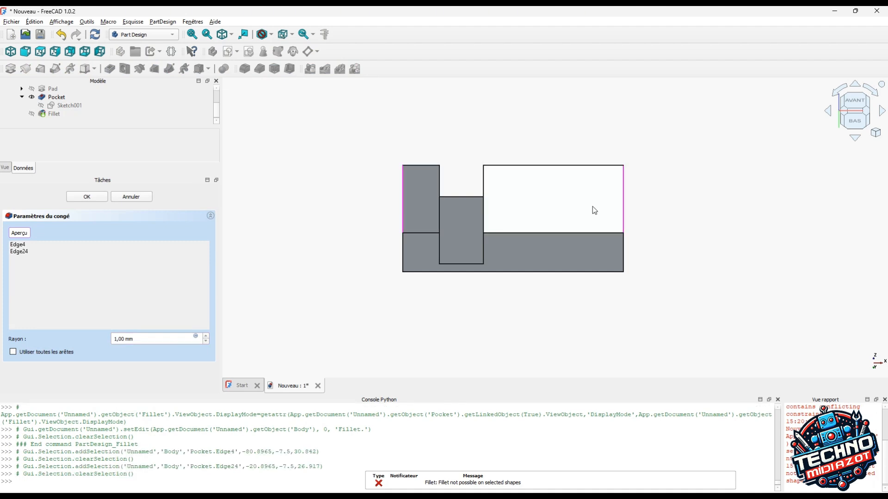
pyautogui.doubleClick(125, 340)
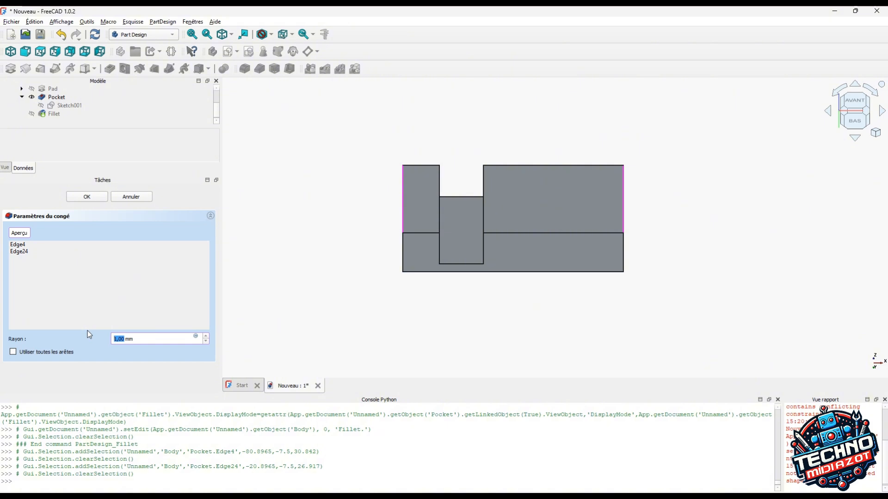
pyautogui.write('1.5')
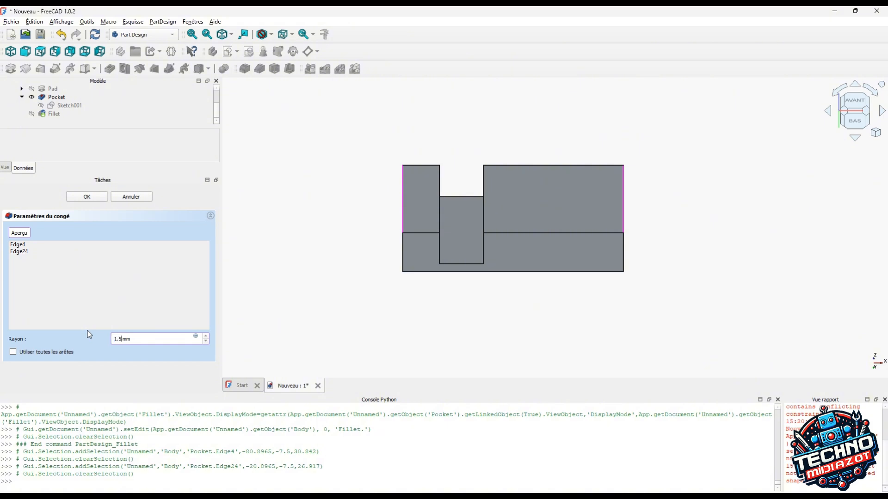
pyautogui.press('Return')
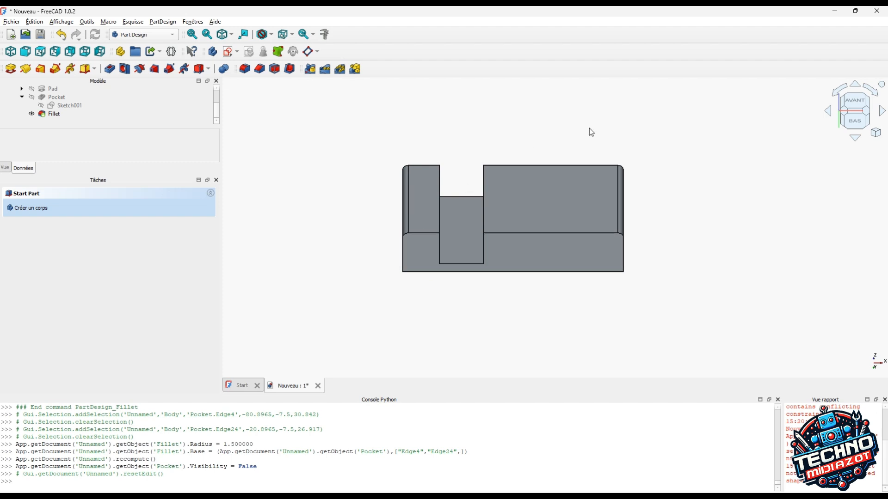
# Start a sketch on the narrow front face left of the slot and draw a circle about 5 mm in diameter near its lower end.
pyautogui.click(854, 100)
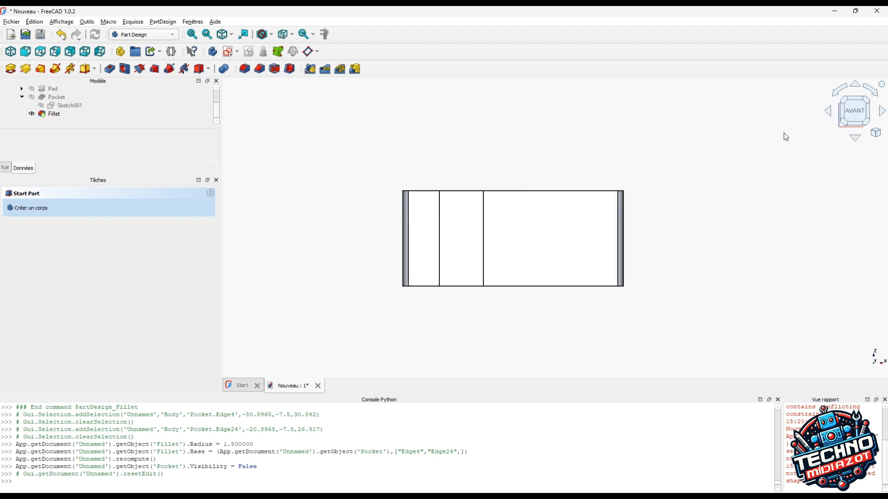
pyautogui.click(418, 234)
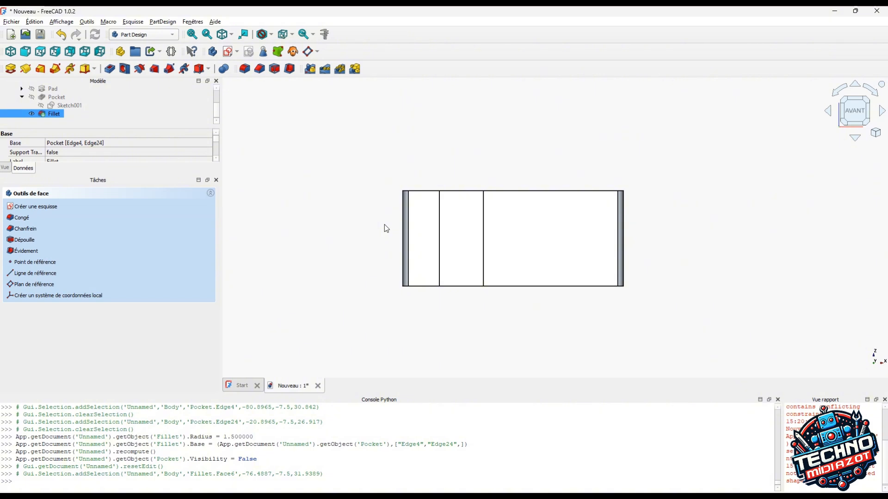
pyautogui.click(226, 53)
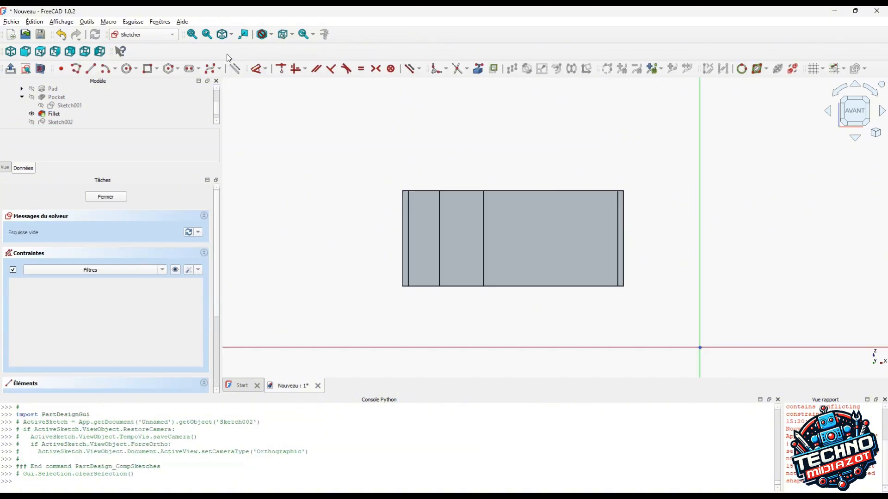
pyautogui.click(135, 72)
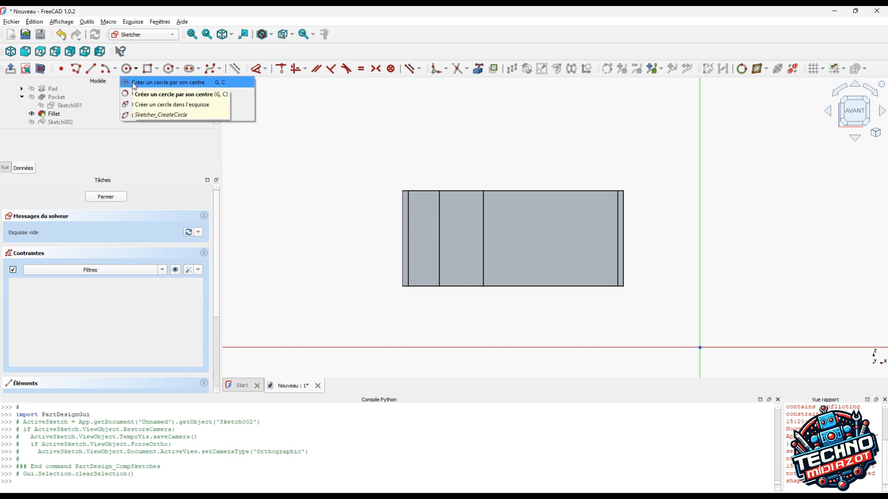
pyautogui.click(153, 85)
pyautogui.scroll(4, 422, 283)
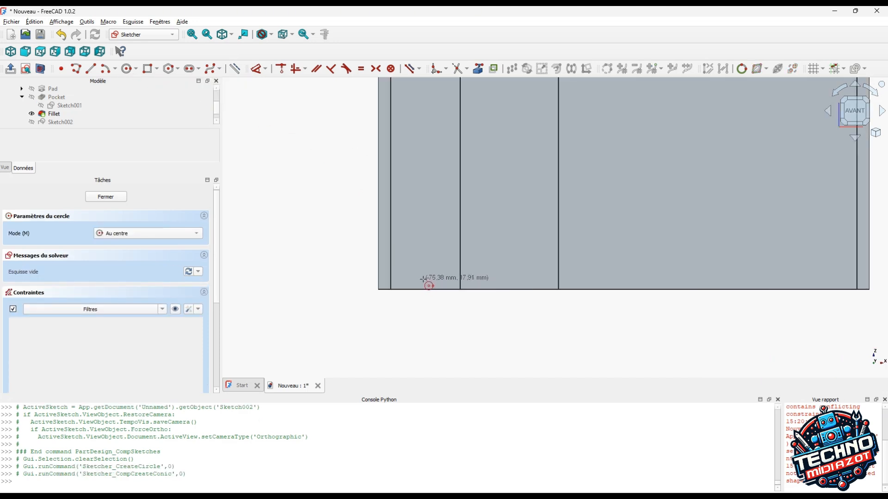
pyautogui.click(423, 224)
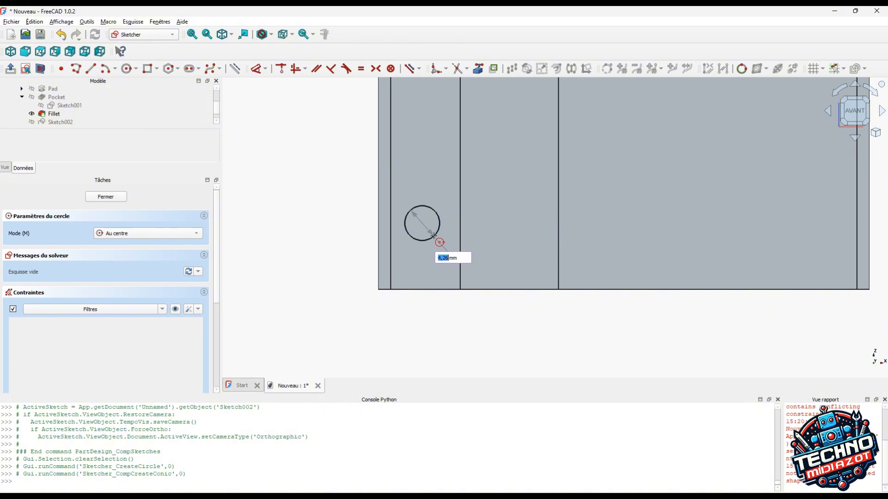
pyautogui.click(437, 237)
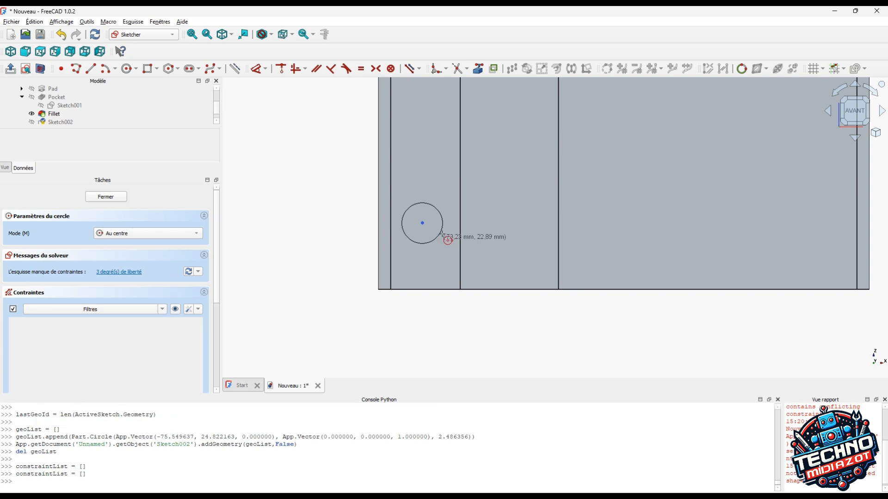
# Constrain the circle's diameter to 6 mm.
pyautogui.click(264, 71)
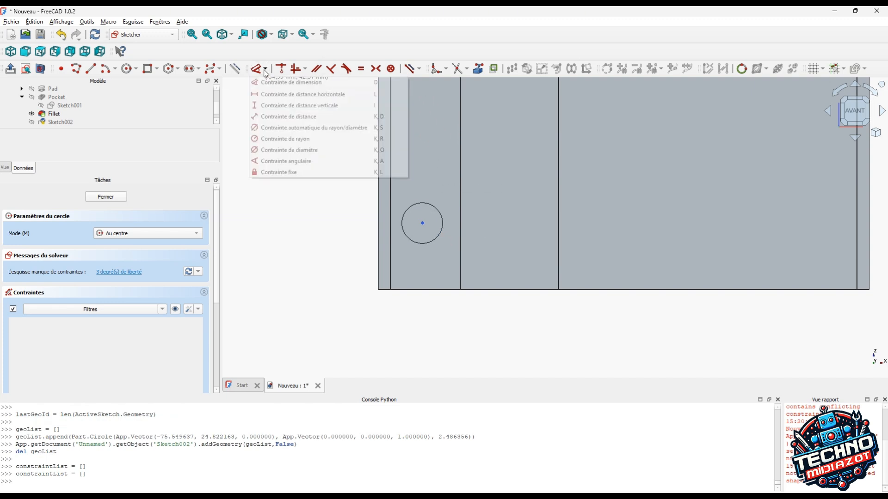
pyautogui.click(371, 127)
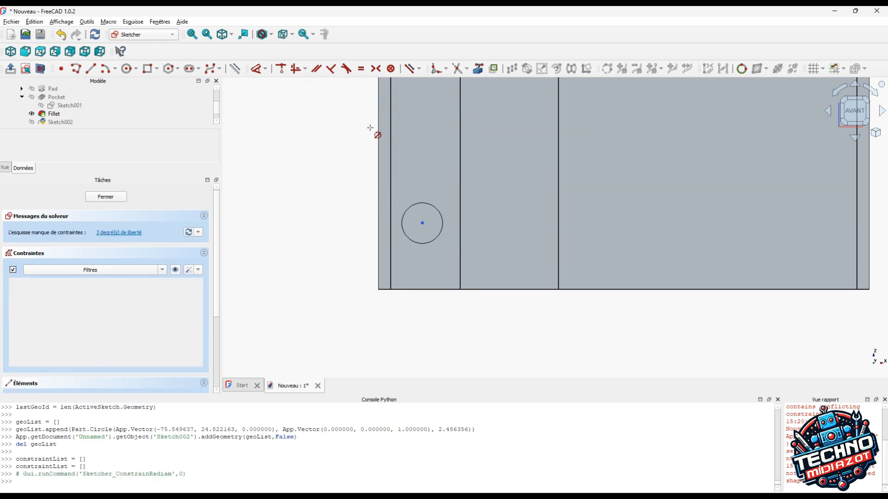
pyautogui.click(403, 213)
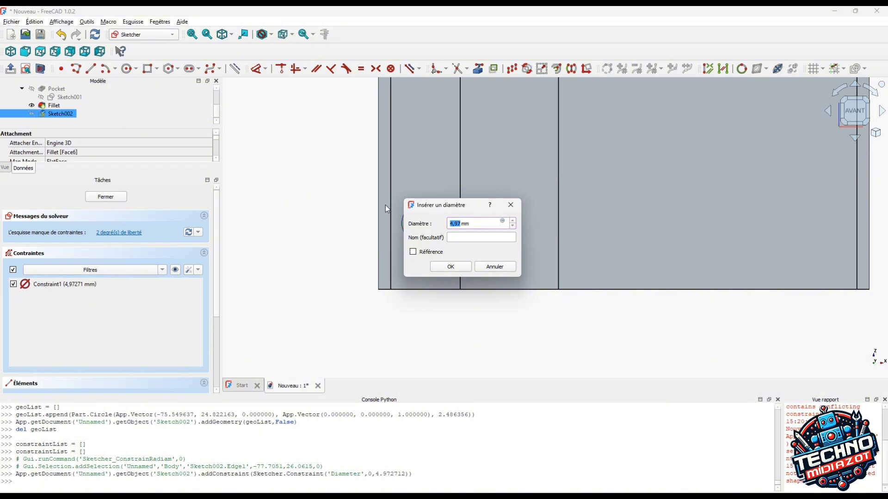
pyautogui.write('6')
pyautogui.press('Return')
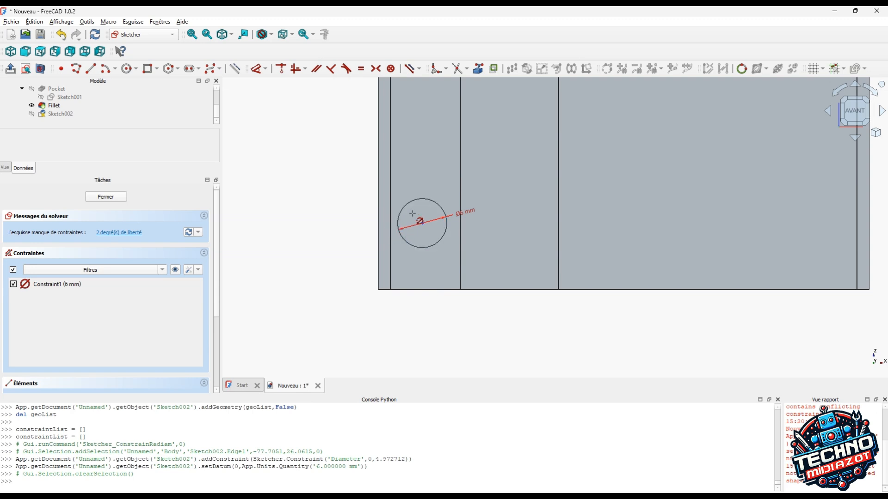
# Reference the narrow face's bottom edge as external geometry and constrain the circle's centre 6 mm vertically from its left endpoint.
pyautogui.click(478, 69)
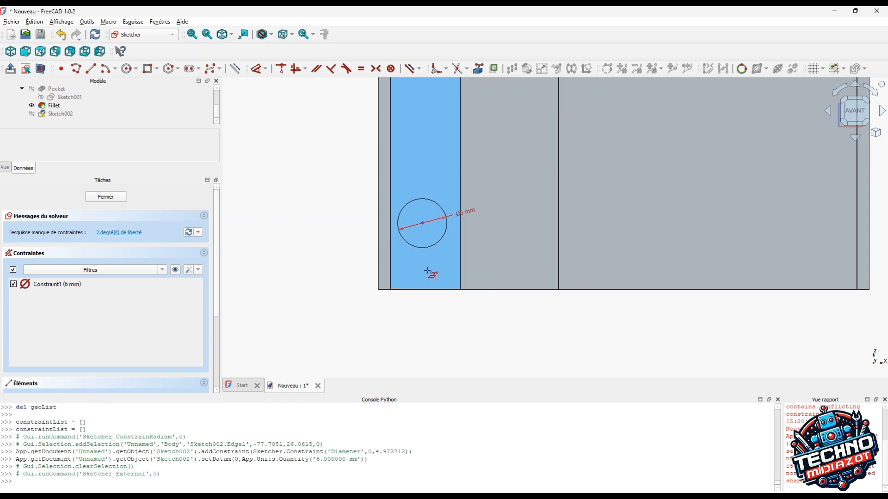
pyautogui.click(420, 290)
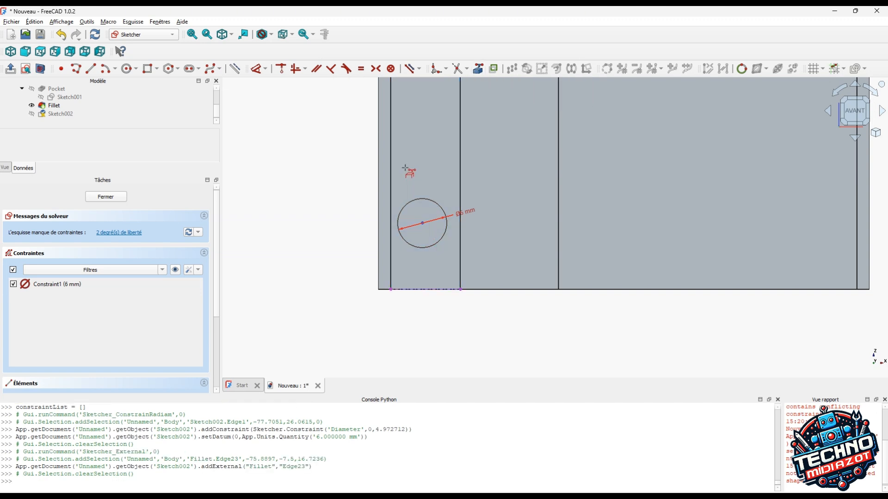
pyautogui.click(268, 71)
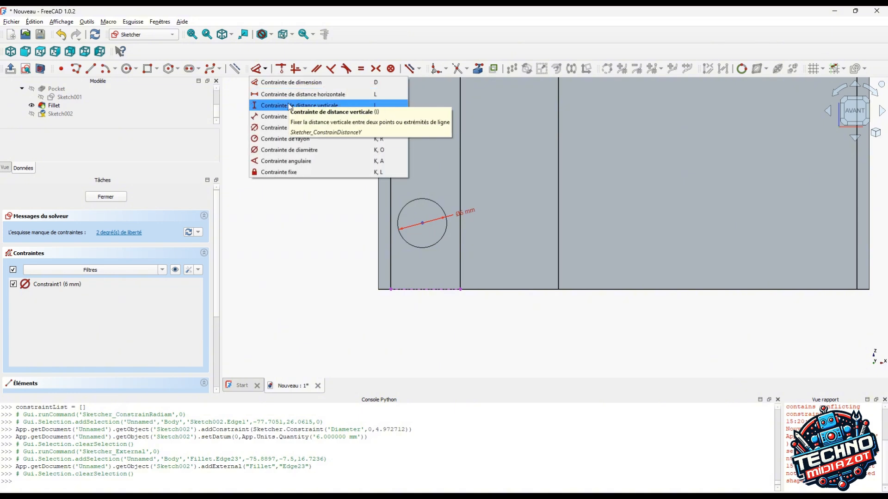
pyautogui.click(334, 106)
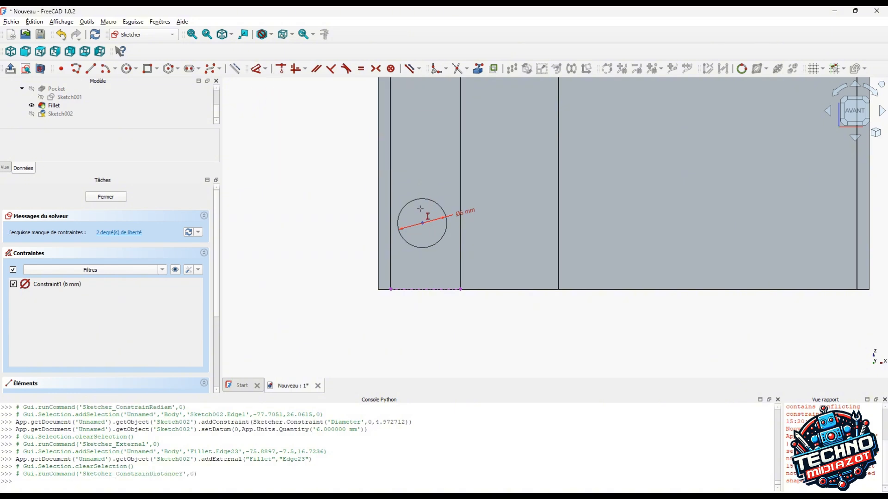
pyautogui.click(422, 224)
pyautogui.click(391, 289)
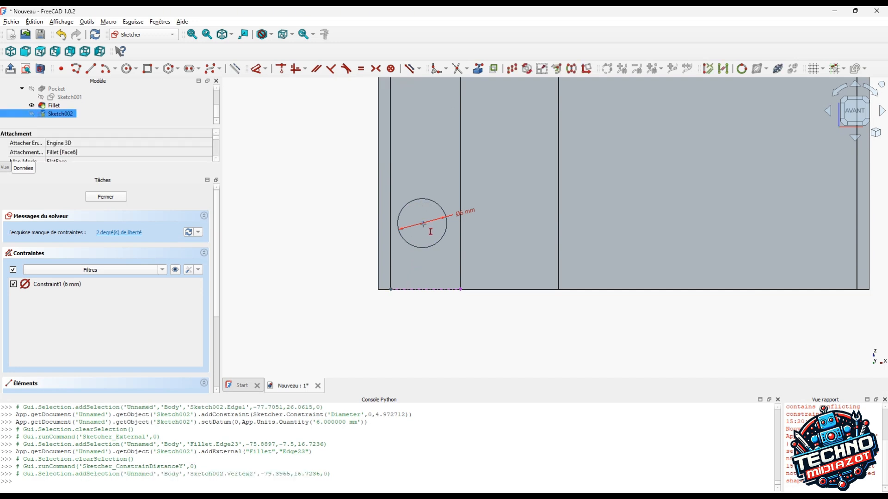
pyautogui.click(423, 223)
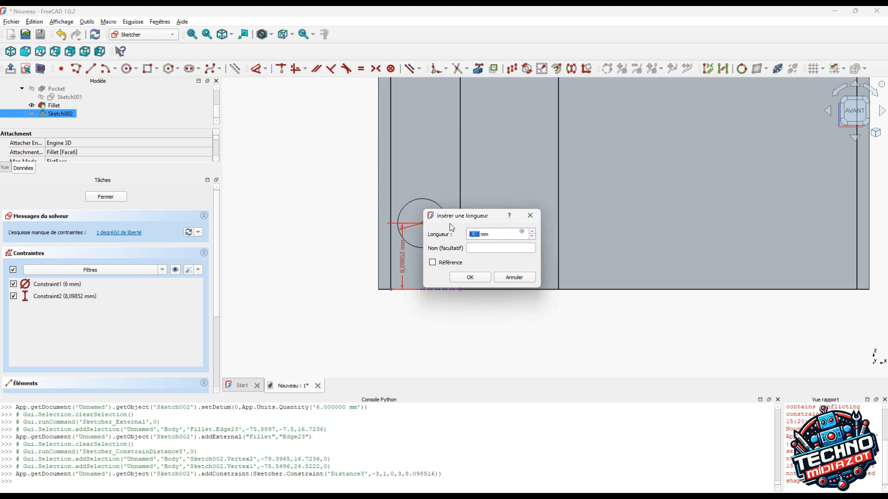
pyautogui.write('6')
pyautogui.press('Return')
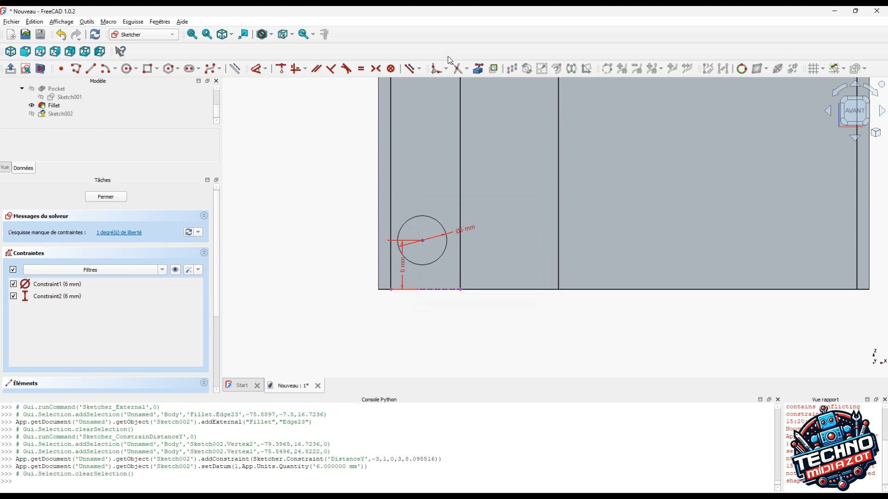
# Reference the narrow face's left edge as external geometry and constrain the circle's centre 4 mm horizontally from its lower endpoint.
pyautogui.click(479, 70)
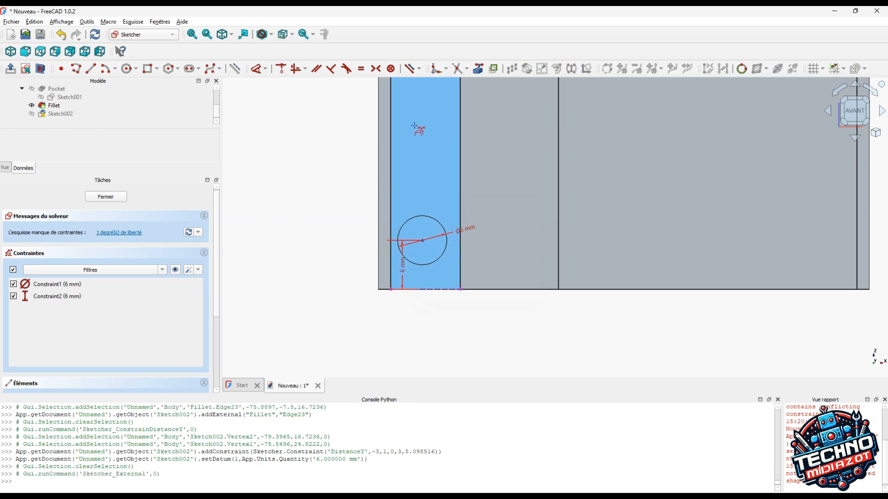
pyautogui.click(389, 182)
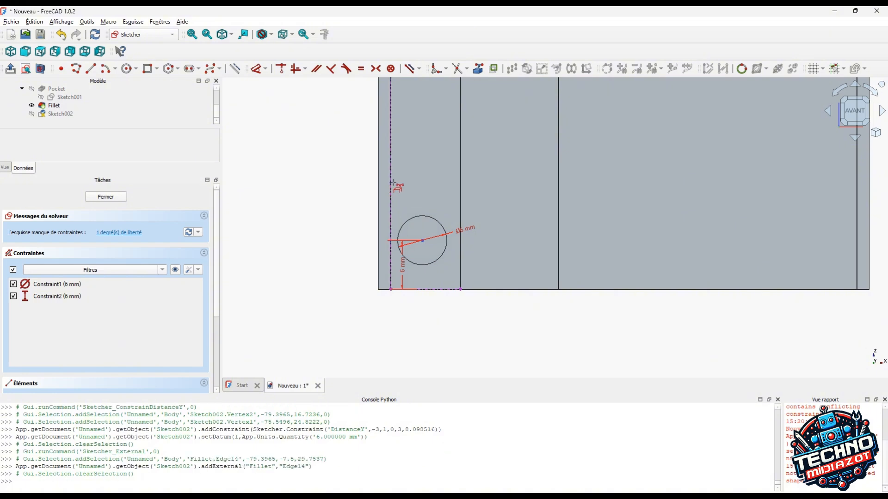
pyautogui.click(266, 69)
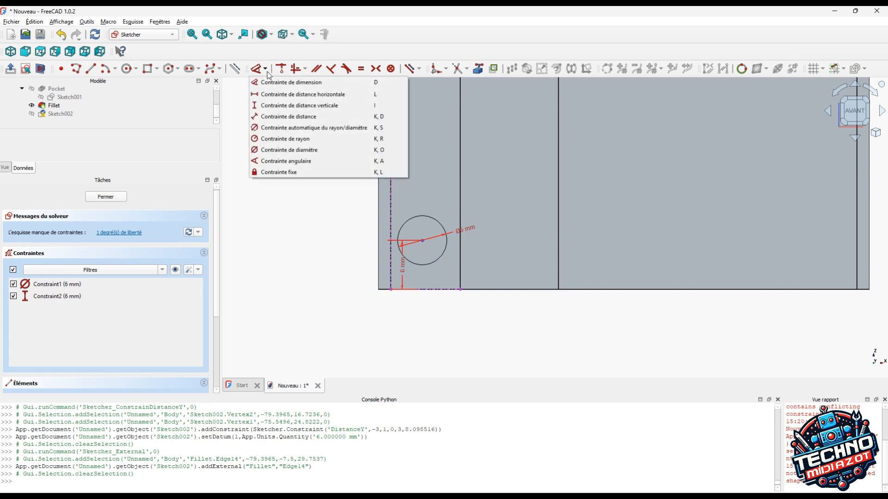
pyautogui.click(272, 97)
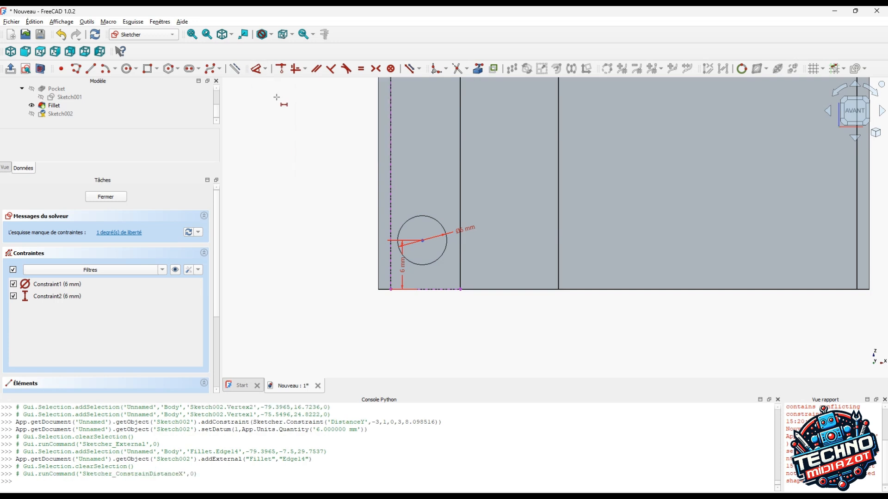
pyautogui.click(390, 290)
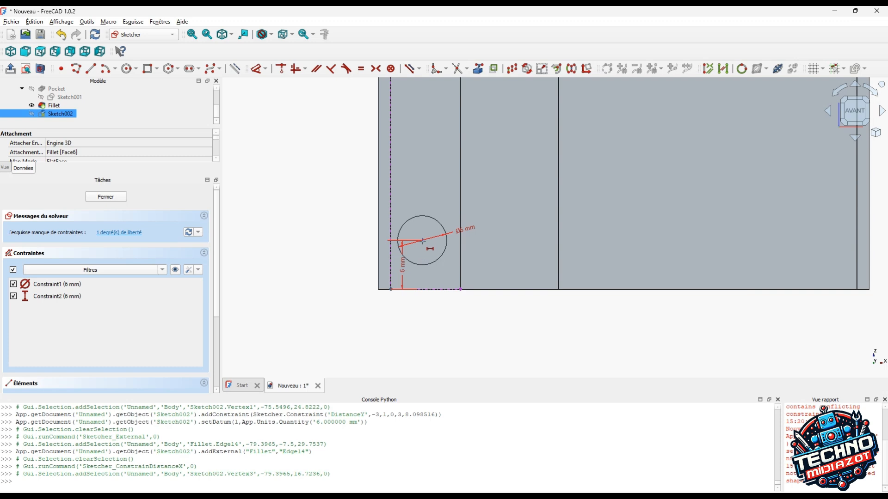
pyautogui.click(422, 241)
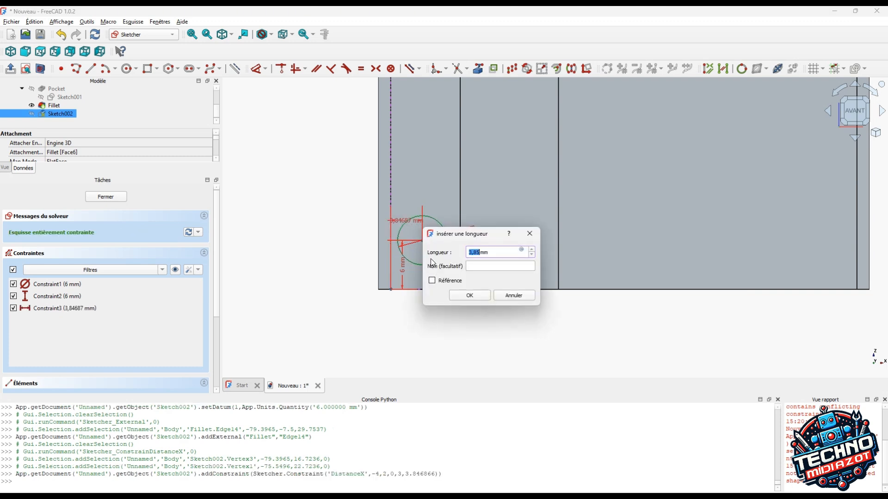
pyautogui.write('4')
pyautogui.press('Return')
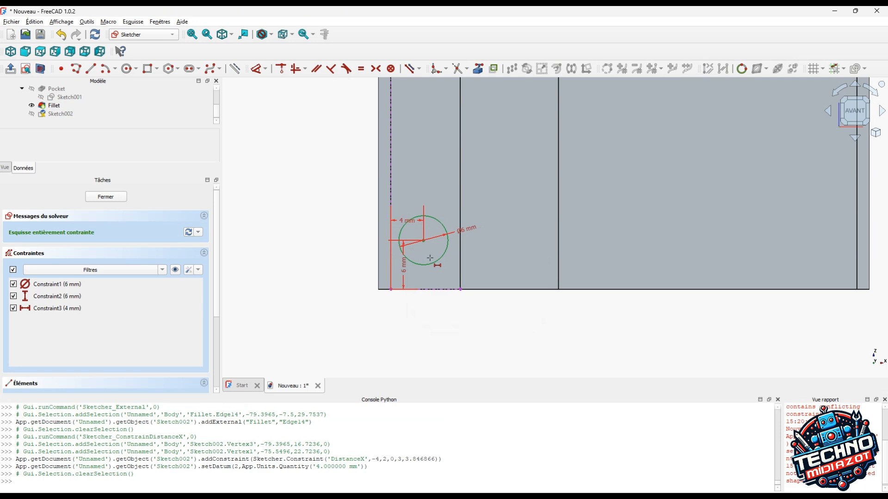
# Set the circle centre's horizontal distance from the left edge to 4.5 mm.
pyautogui.rightClick(403, 221)
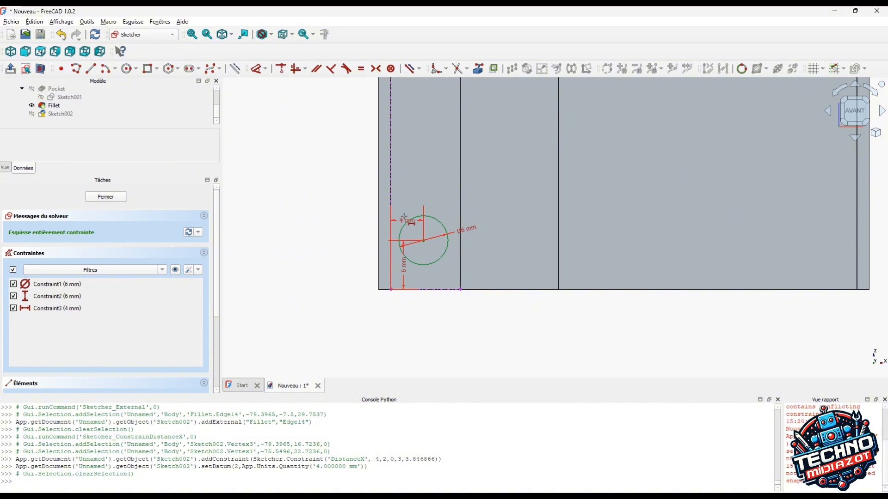
pyautogui.doubleClick(404, 226)
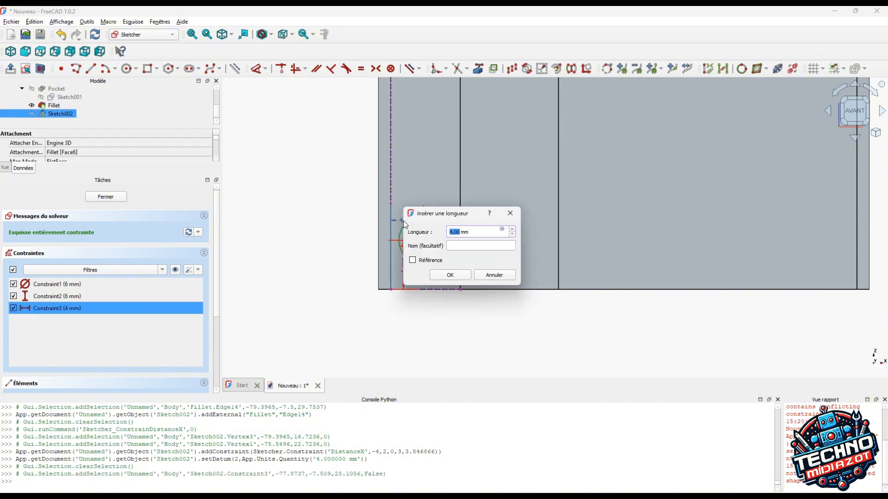
pyautogui.write('4,5')
pyautogui.press('Return')
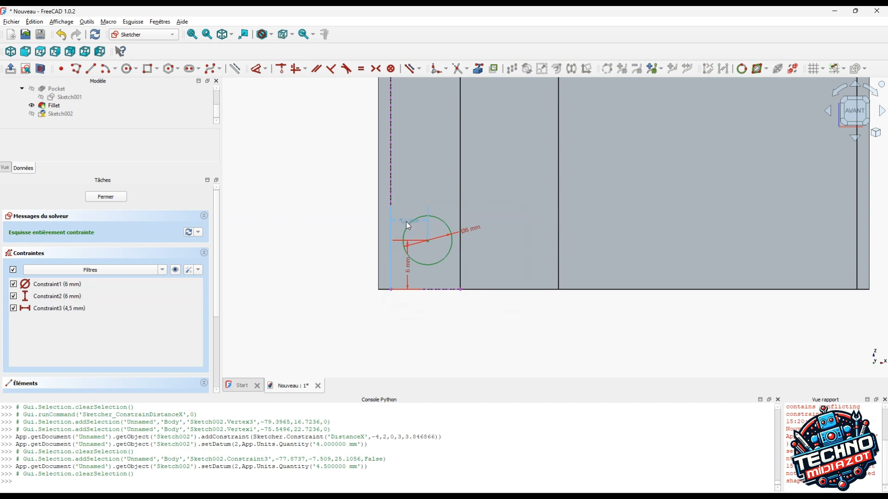
# Set the circle centre's horizontal distance from the left edge to 4.25 mm.
pyautogui.doubleClick(406, 221)
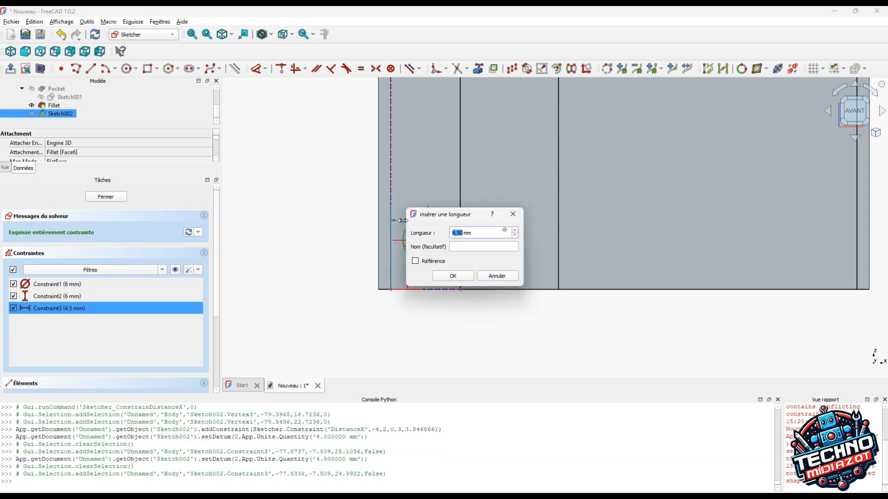
pyautogui.write('4.25')
pyautogui.press('Return')
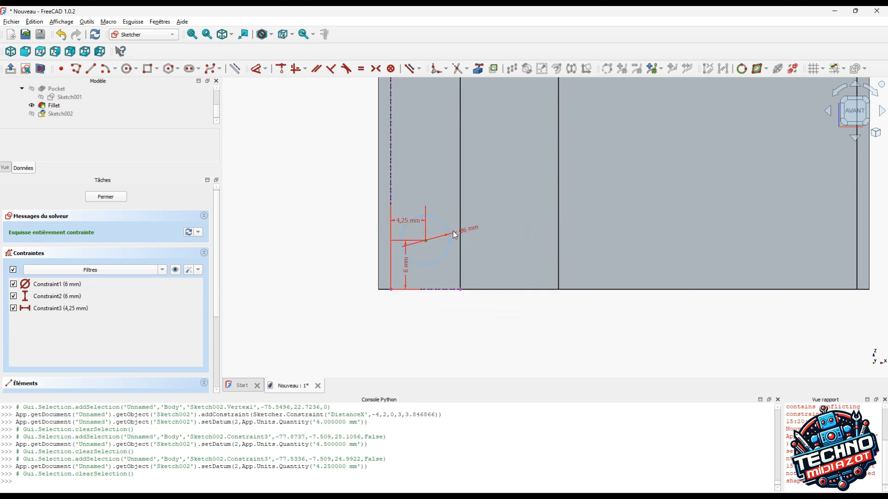
pyautogui.click(436, 221)
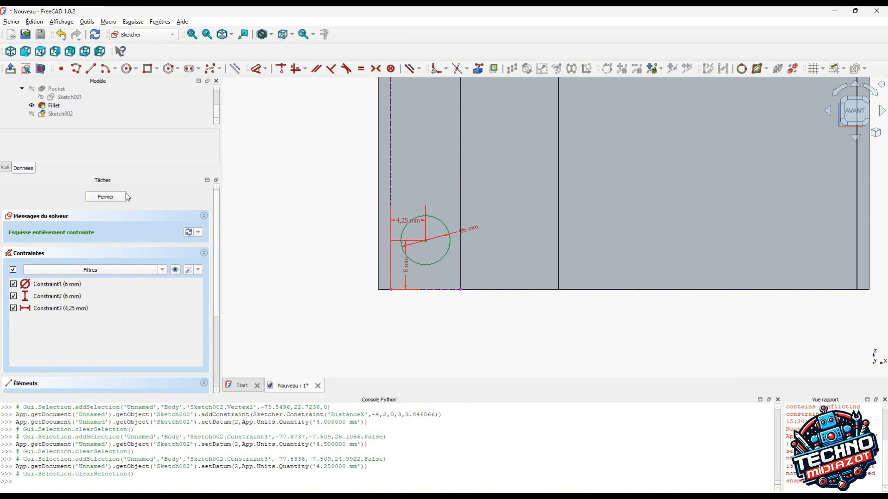
# Close the circle sketch and cut it into the block as a 20 mm deep pocket.
pyautogui.click(111, 198)
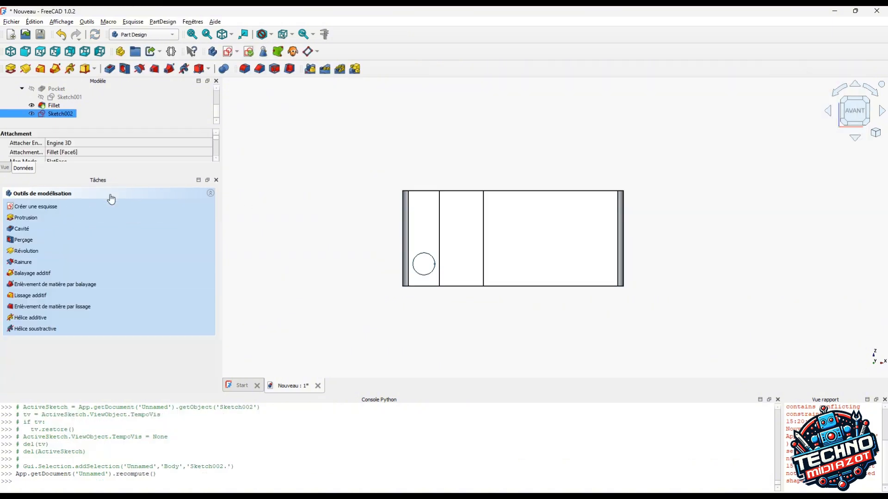
pyautogui.click(110, 69)
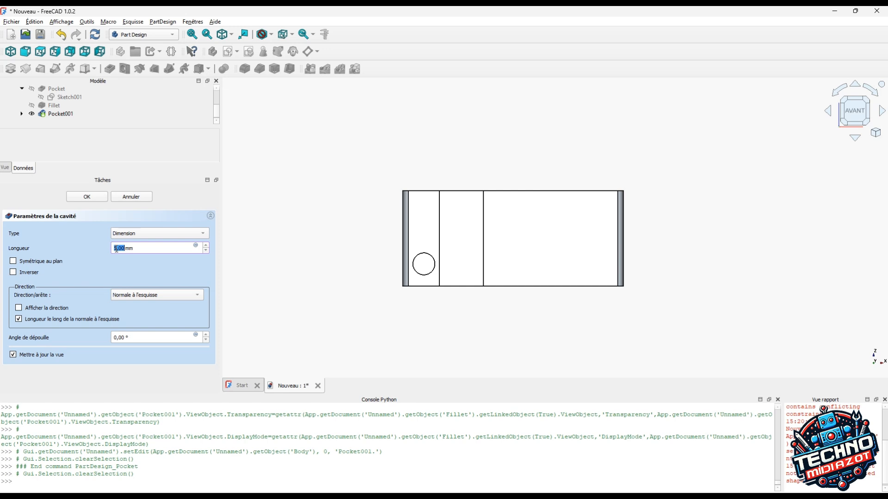
pyautogui.write('20')
pyautogui.press('Return')
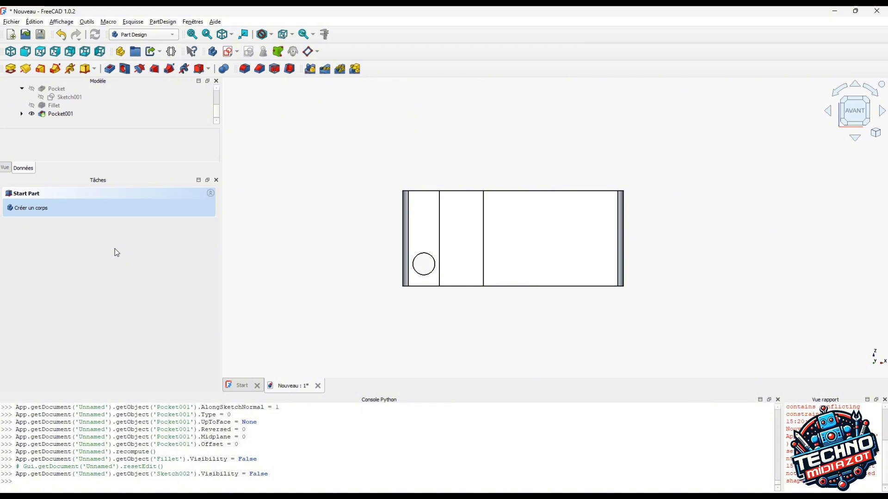
# Select the large front face beside the slot and switch to the Draft workbench.
pyautogui.click(858, 102)
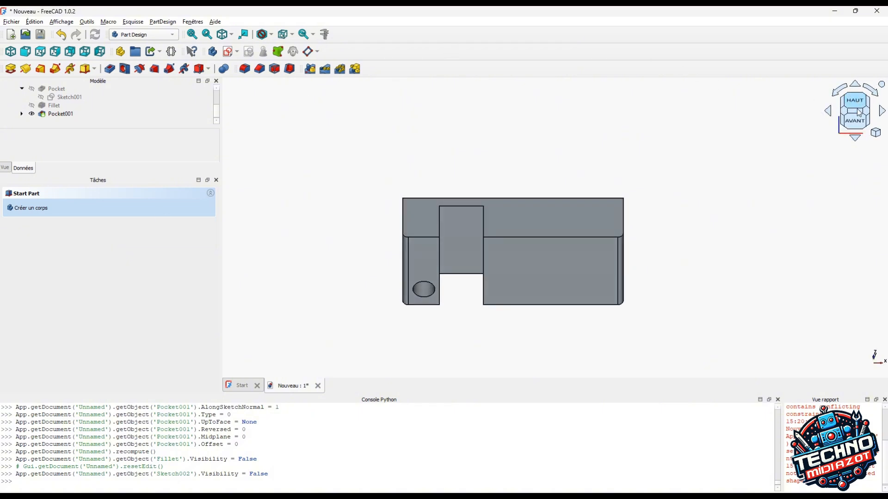
pyautogui.click(857, 132)
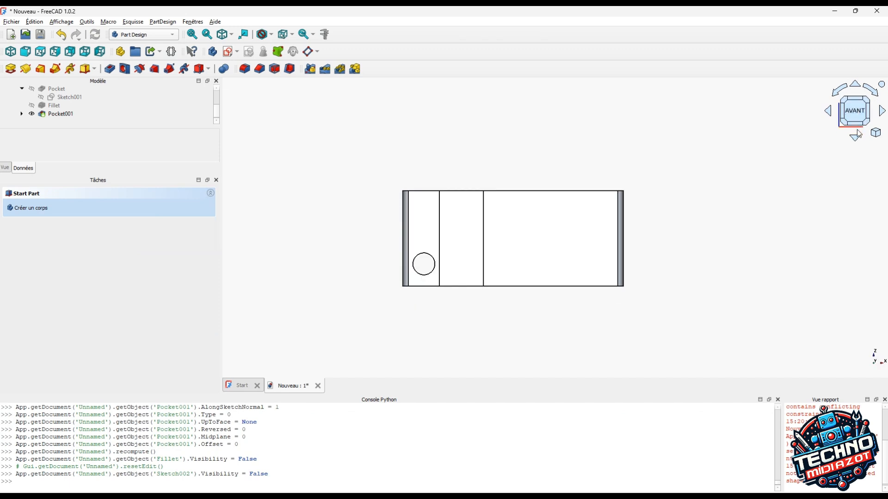
pyautogui.click(858, 127)
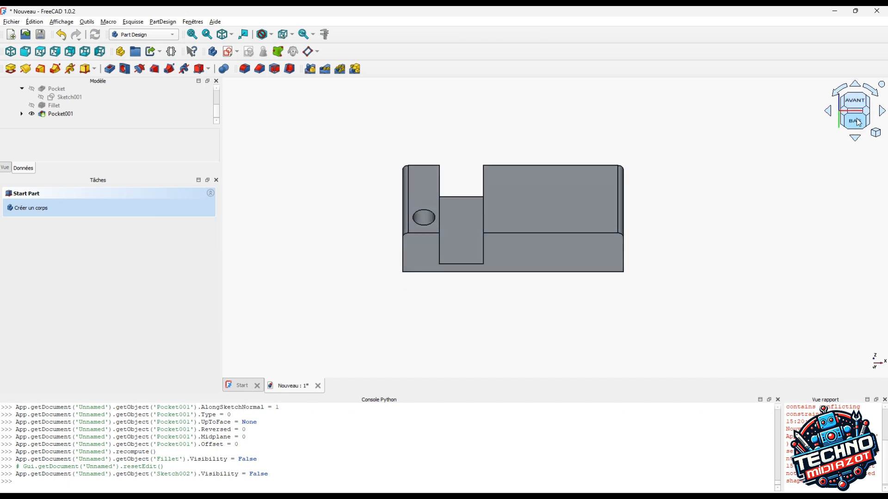
pyautogui.click(855, 101)
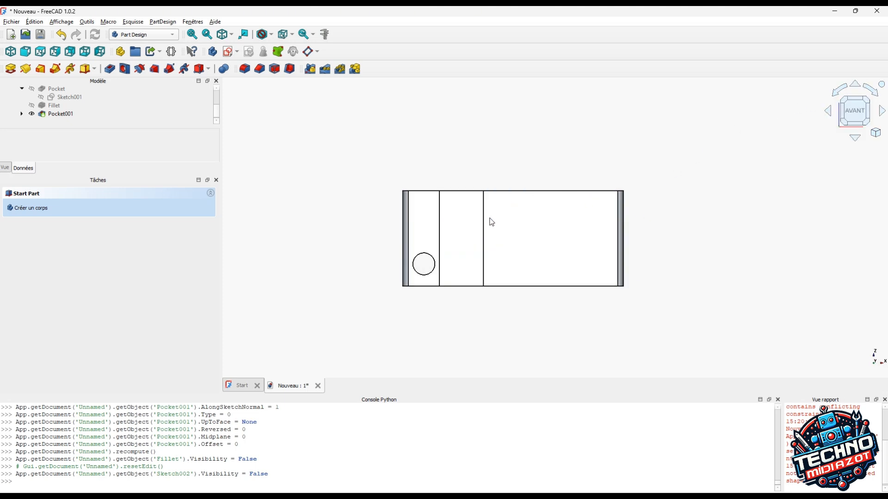
pyautogui.click(518, 238)
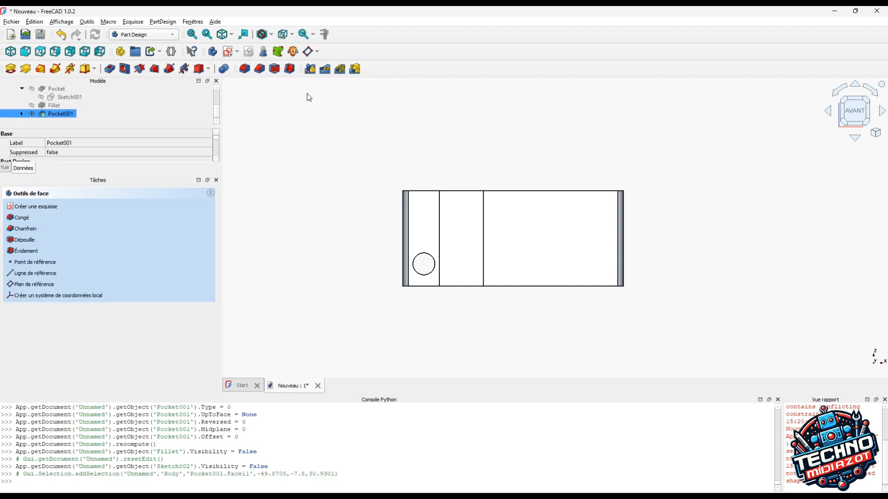
pyautogui.click(174, 36)
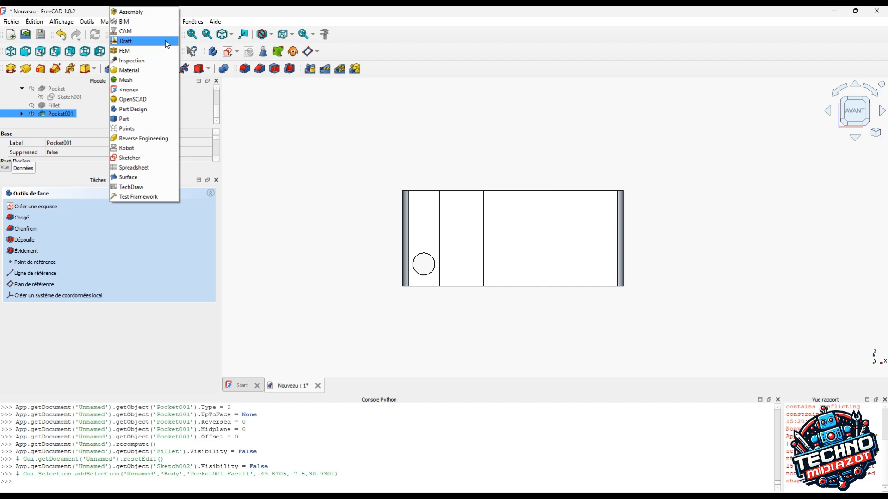
pyautogui.click(166, 42)
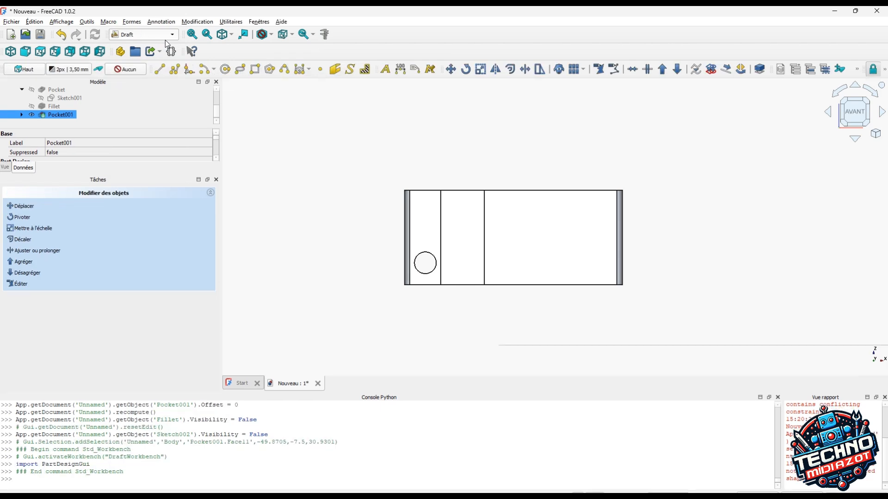
# Start a ShapeString on the front face and set its text to TECHNO.
pyautogui.click(351, 70)
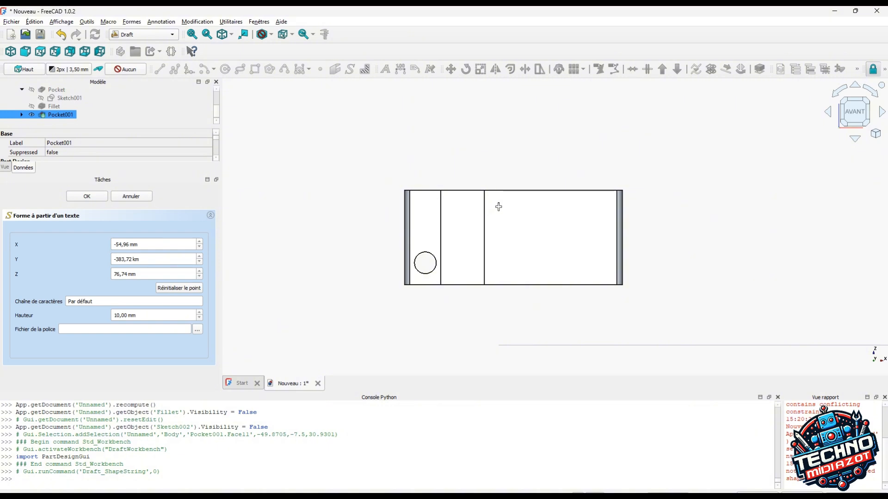
pyautogui.click(502, 238)
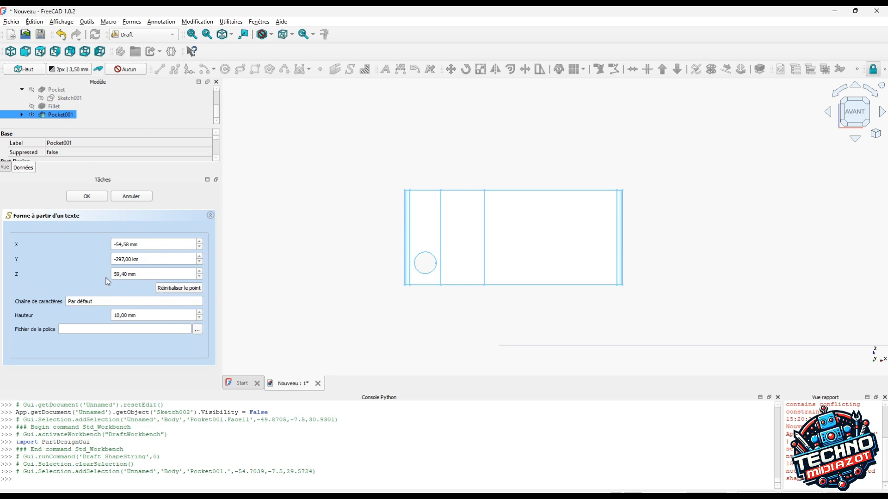
pyautogui.moveTo(97, 302); pyautogui.dragTo(66, 301)
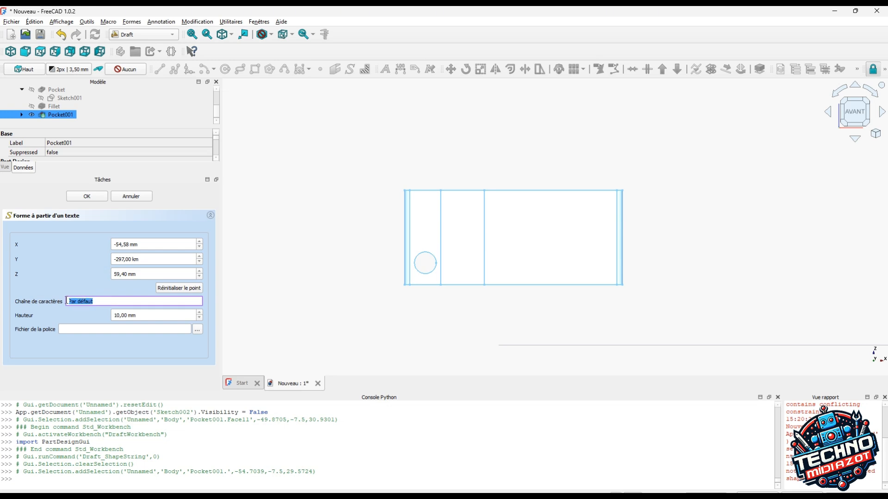
pyautogui.write('TECHNO')
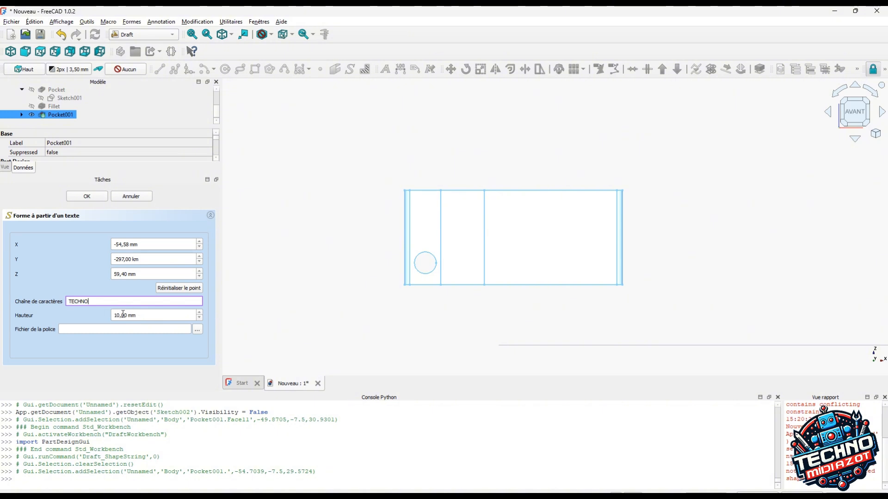
# Choose Cute Paws Solid.otf from the Cute-Paws-34025254 (1) folder in Downloads as the ShapeString font.
pyautogui.click(197, 330)
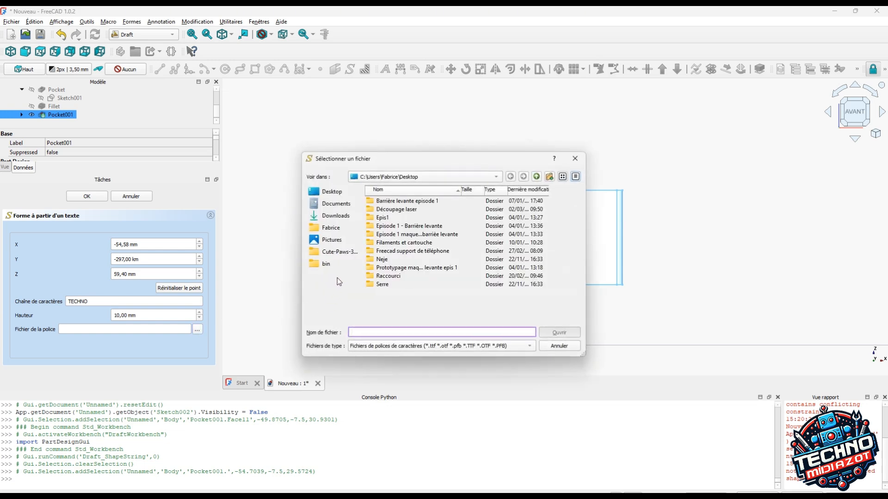
pyautogui.click(335, 215)
pyautogui.click(406, 209)
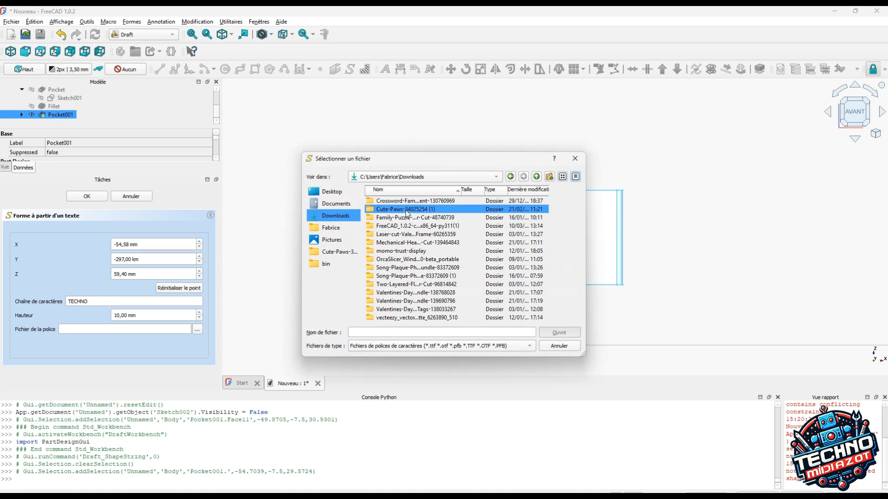
pyautogui.doubleClick(406, 209)
pyautogui.click(412, 210)
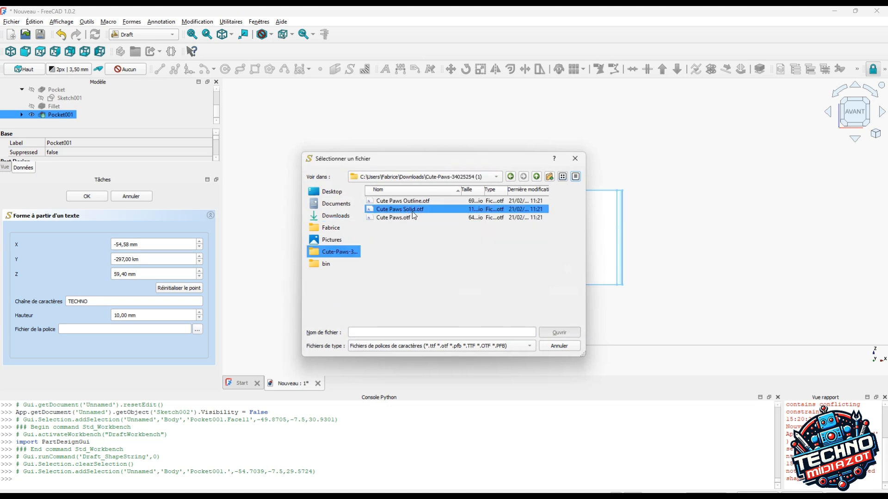
pyautogui.doubleClick(412, 210)
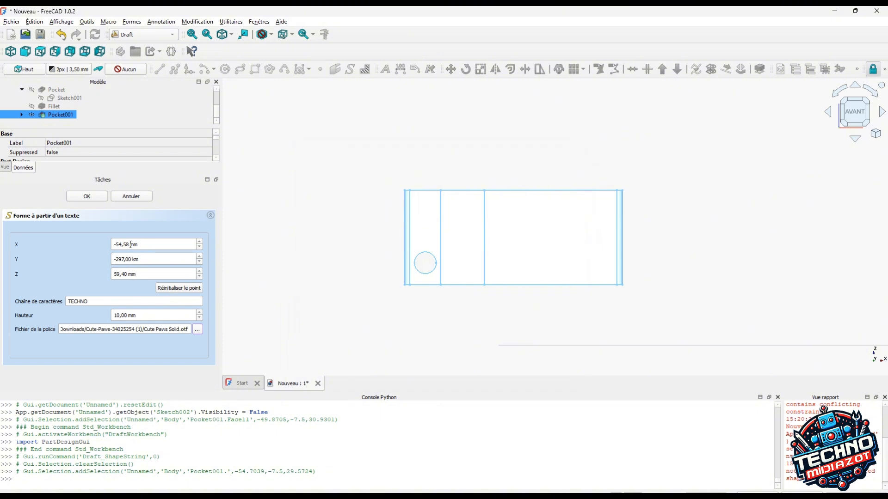
# Set the ShapeString position to X 0, Y 0 and Z 16 mm and create the text.
pyautogui.moveTo(129, 244); pyautogui.dragTo(99, 243)
pyautogui.write('0')
pyautogui.moveTo(130, 259); pyautogui.dragTo(100, 259)
pyautogui.press('BackSpace')
pyautogui.moveTo(125, 274); pyautogui.dragTo(79, 277)
pyautogui.write('16')
pyautogui.click(87, 196)
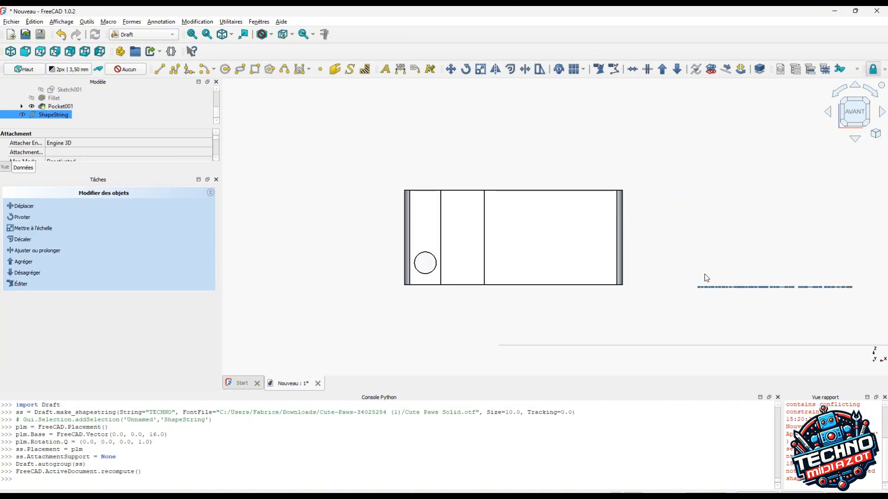
# Rename the ShapeString object as TECHNO.
pyautogui.click(751, 290)
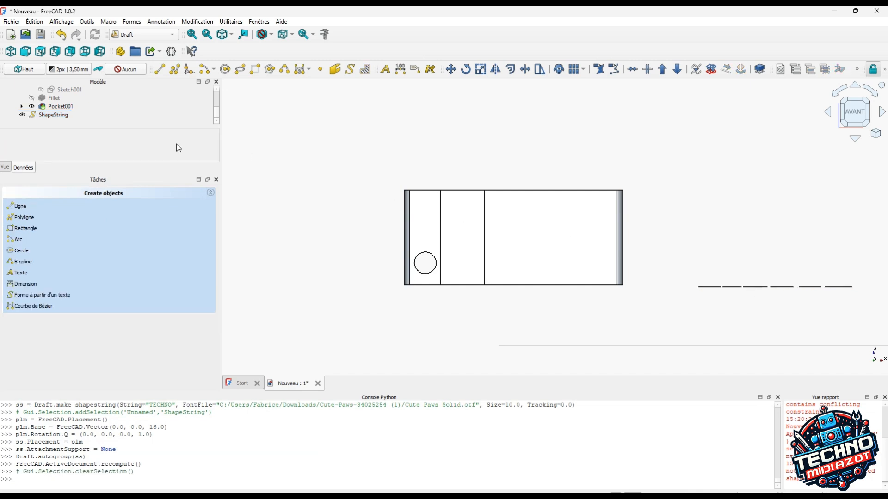
pyautogui.click(64, 119)
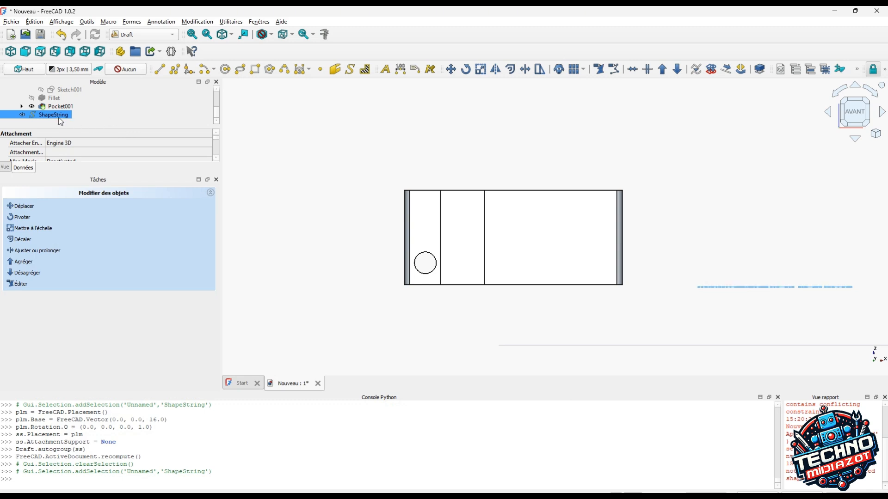
pyautogui.rightClick(60, 122)
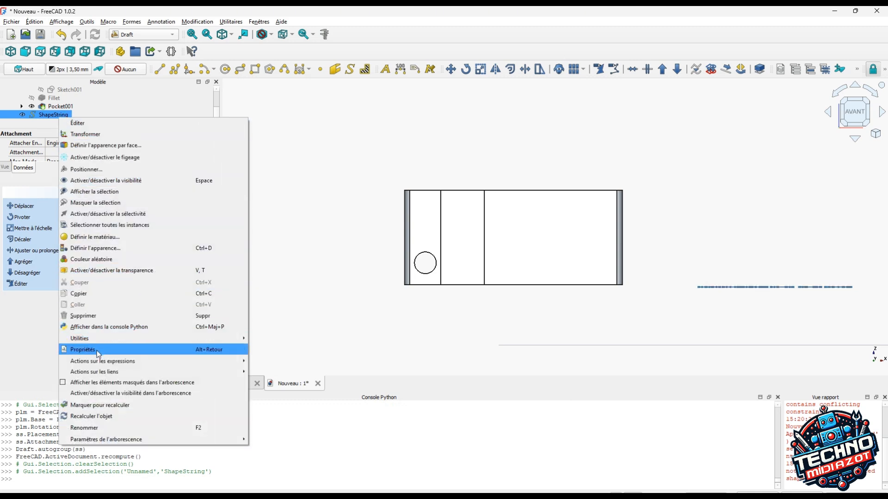
pyautogui.click(102, 427)
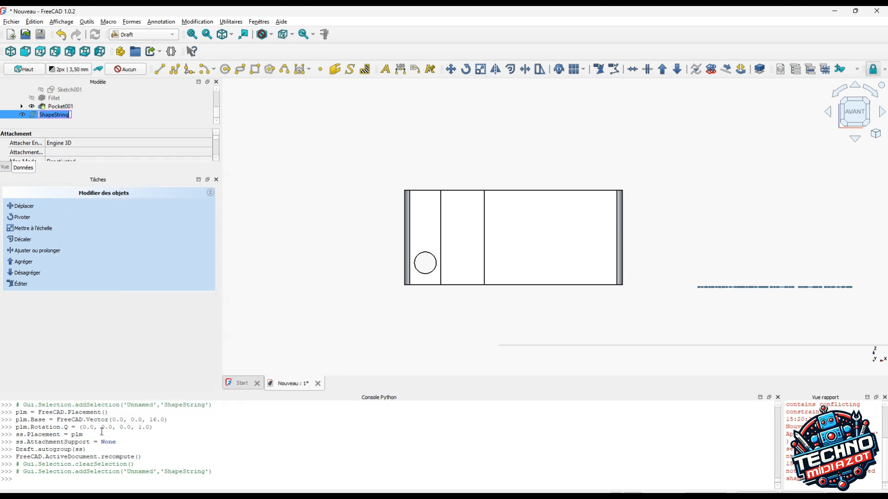
pyautogui.write('TECHNO')
pyautogui.press('Return')
# Open the TECHNO text's placement and set its roll about the X axis to 90°.
pyautogui.click(216, 157)
pyautogui.click(217, 157)
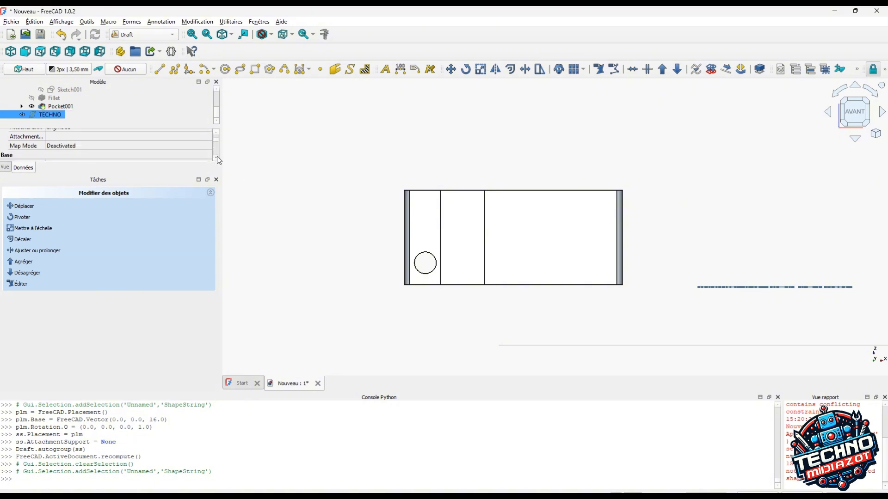
pyautogui.click(216, 157)
pyautogui.click(217, 157)
pyautogui.click(217, 158)
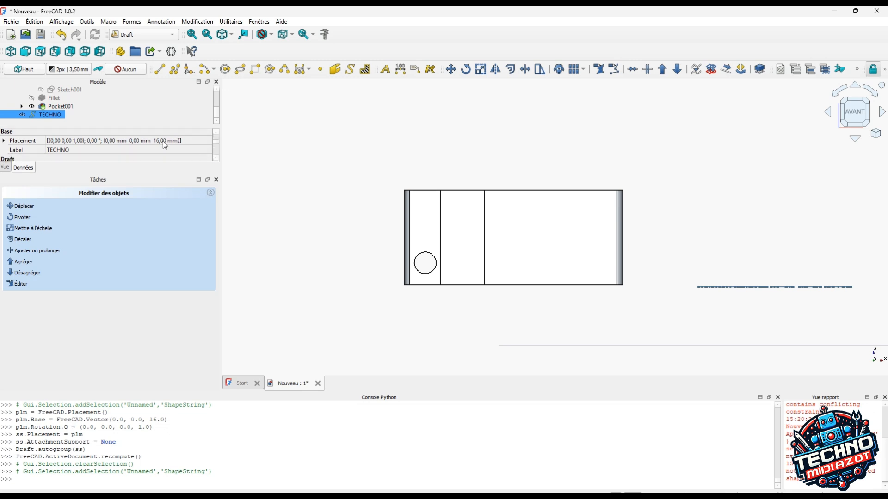
pyautogui.click(202, 144)
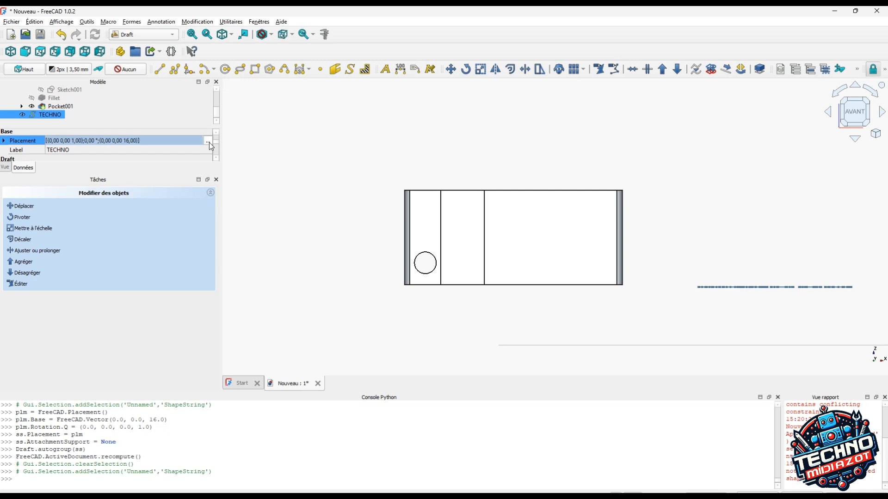
pyautogui.click(207, 141)
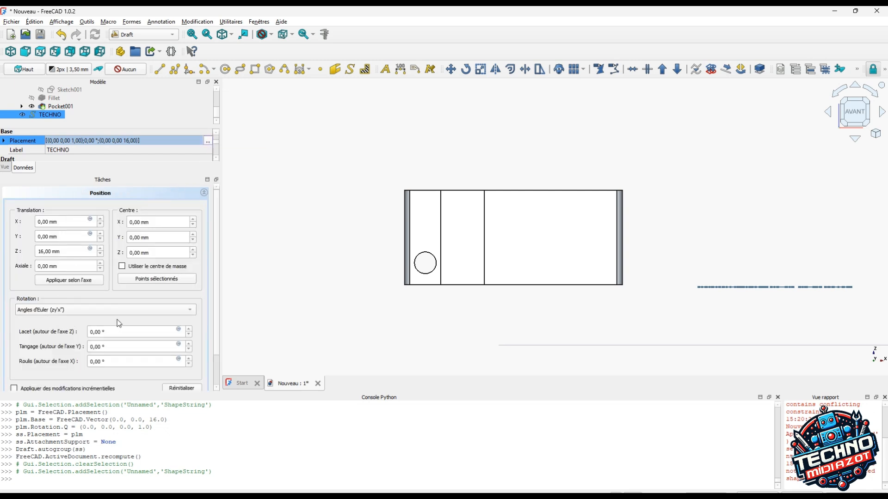
pyautogui.doubleClick(101, 361)
pyautogui.write('9')
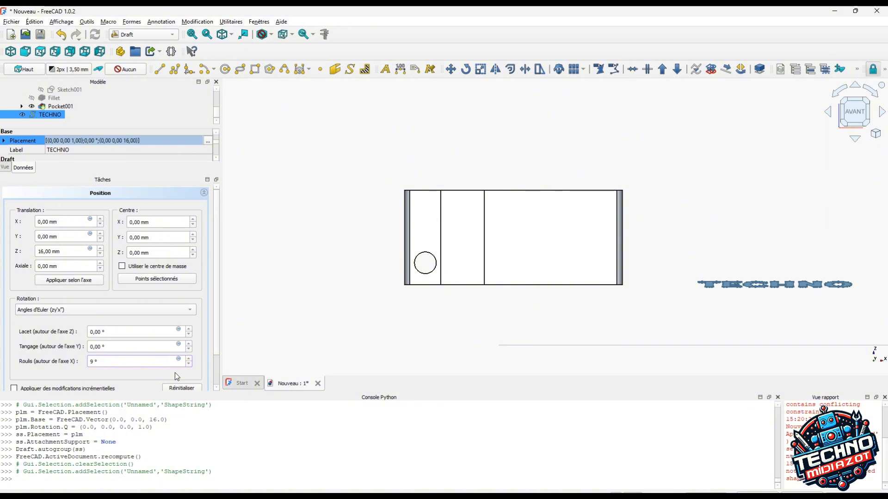
pyautogui.write('0')
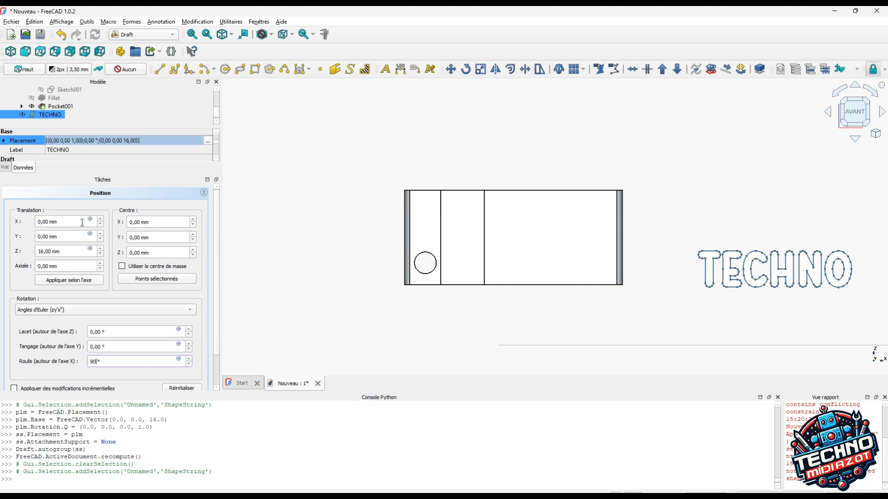
pyautogui.click(100, 239)
pyautogui.click(100, 239)
pyautogui.click(101, 235)
pyautogui.click(100, 235)
# Shift the TECHNO text along the X axis by setting its X translation to -61 mm.
pyautogui.click(101, 226)
pyautogui.click(101, 225)
pyautogui.click(101, 225)
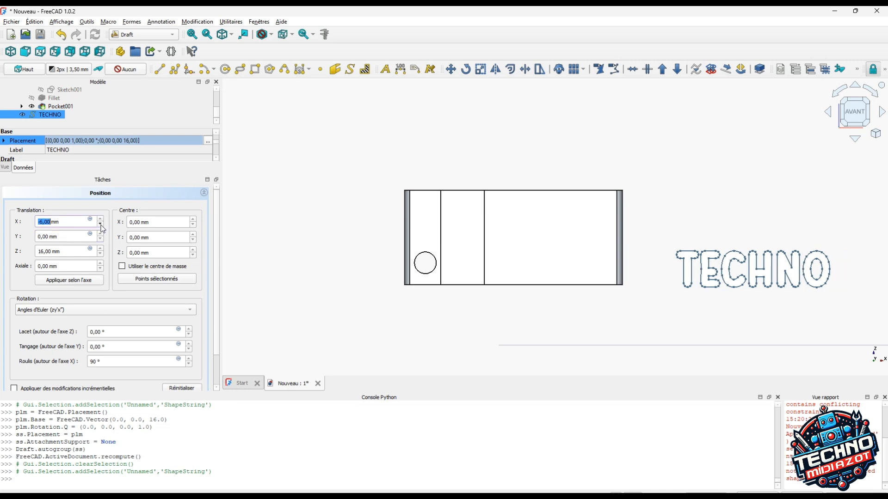
pyautogui.click(101, 225)
pyautogui.click(100, 226)
pyautogui.click(100, 224)
pyautogui.click(101, 225)
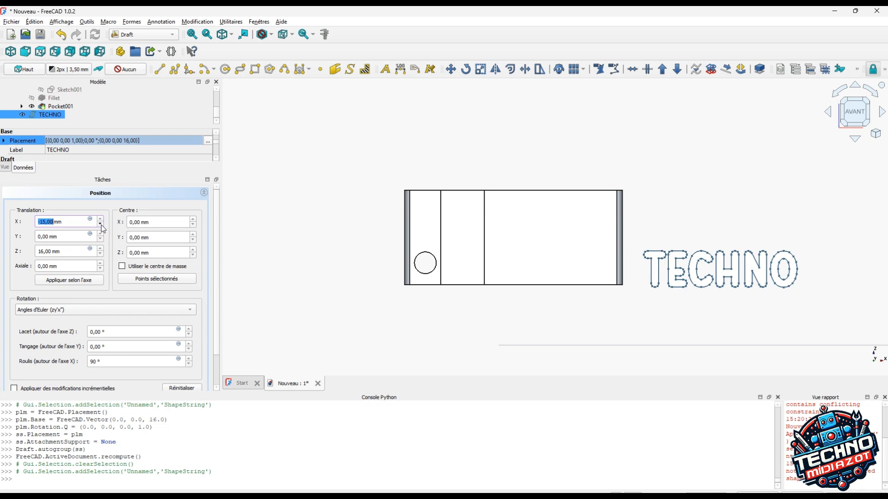
pyautogui.click(100, 225)
pyautogui.click(100, 224)
pyautogui.click(100, 225)
pyautogui.click(100, 225)
pyautogui.click(100, 225)
pyautogui.click(101, 225)
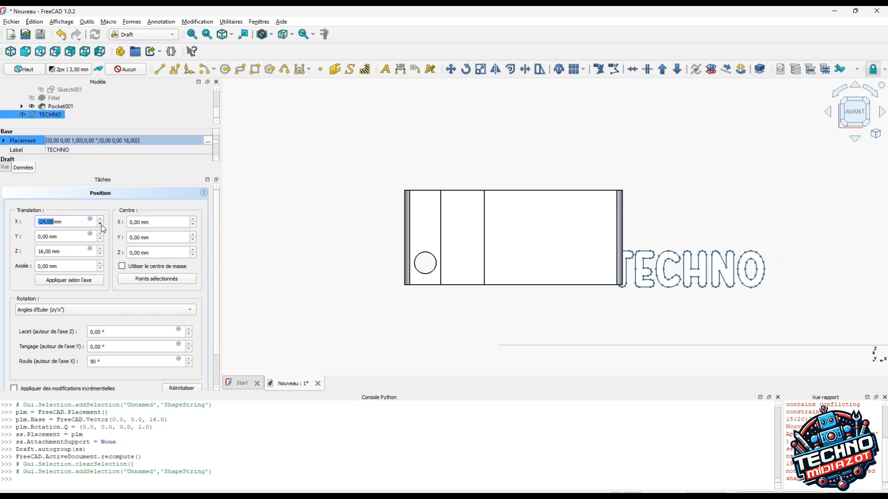
pyautogui.click(100, 224)
pyautogui.click(100, 225)
pyautogui.click(101, 225)
pyautogui.click(101, 225)
pyautogui.click(101, 226)
pyautogui.click(101, 226)
pyautogui.click(101, 225)
pyautogui.click(101, 225)
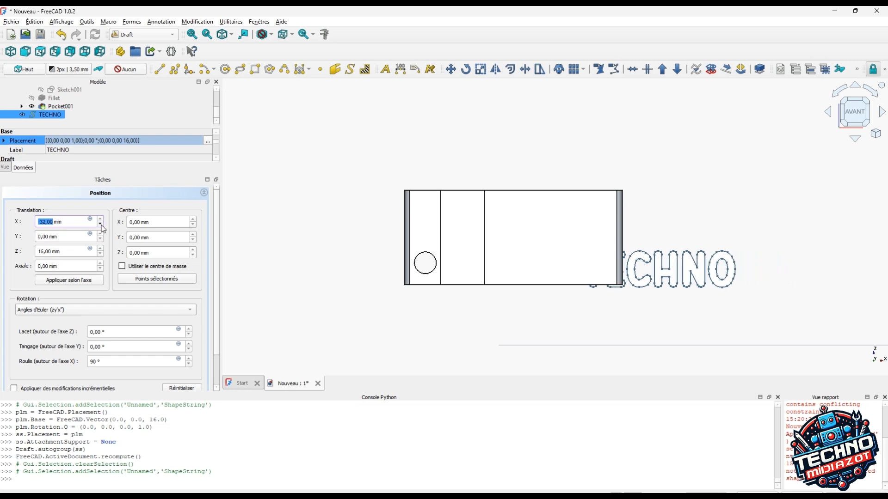
pyautogui.click(101, 225)
pyautogui.click(101, 225)
pyautogui.click(100, 225)
pyautogui.click(101, 225)
pyautogui.click(101, 225)
pyautogui.click(101, 226)
pyautogui.click(100, 225)
pyautogui.click(101, 225)
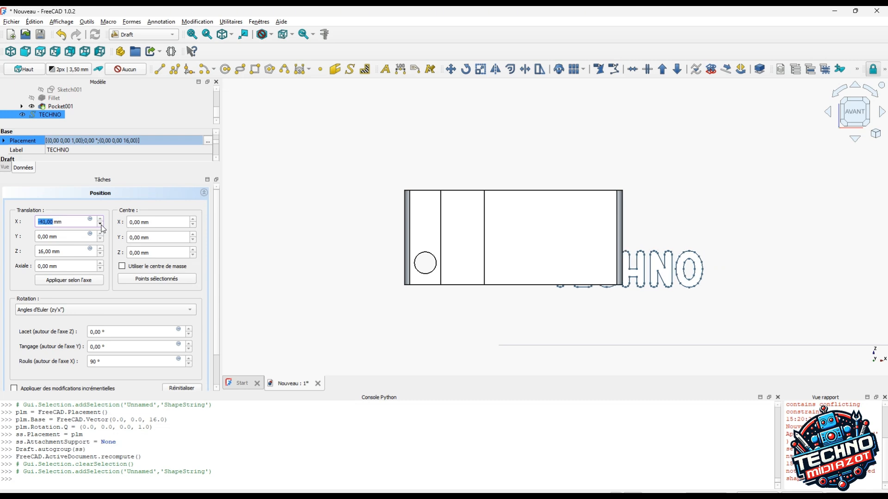
pyautogui.click(100, 225)
pyautogui.click(101, 225)
pyautogui.click(101, 225)
pyautogui.click(101, 225)
pyautogui.click(101, 225)
pyautogui.click(101, 225)
pyautogui.click(100, 225)
pyautogui.click(101, 226)
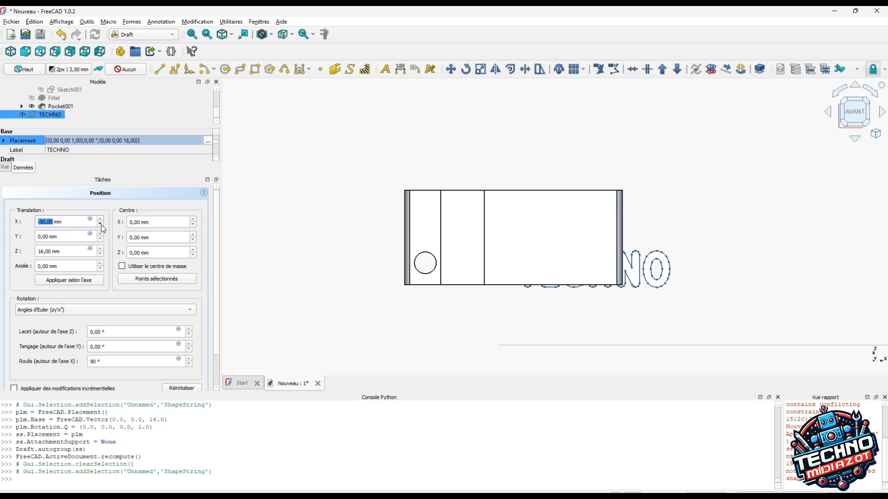
pyautogui.click(101, 225)
pyautogui.click(101, 225)
pyautogui.click(101, 225)
pyautogui.click(100, 226)
pyautogui.click(101, 225)
pyautogui.click(101, 225)
pyautogui.click(100, 225)
pyautogui.click(100, 225)
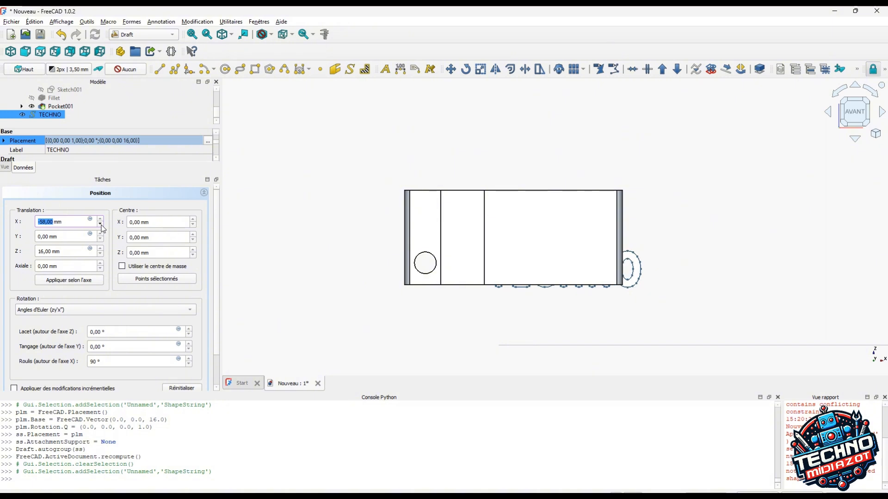
pyautogui.click(101, 225)
pyautogui.click(101, 225)
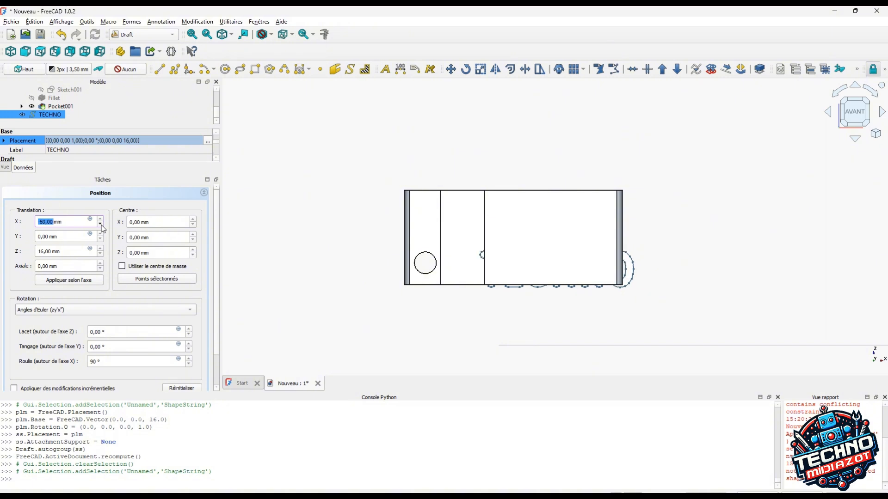
pyautogui.click(101, 225)
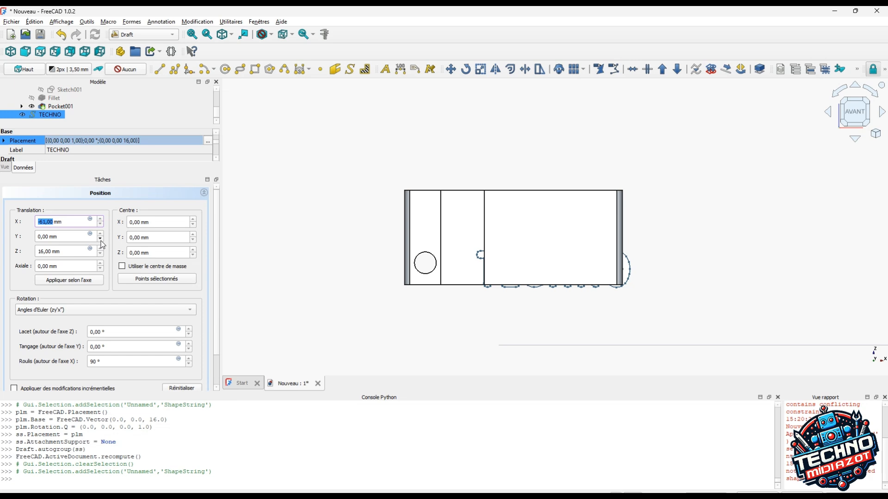
# Set the TECHNO text's Y translation to -8 mm, in front of the block's front face.
pyautogui.click(100, 234)
pyautogui.click(101, 234)
pyautogui.click(100, 234)
pyautogui.click(101, 239)
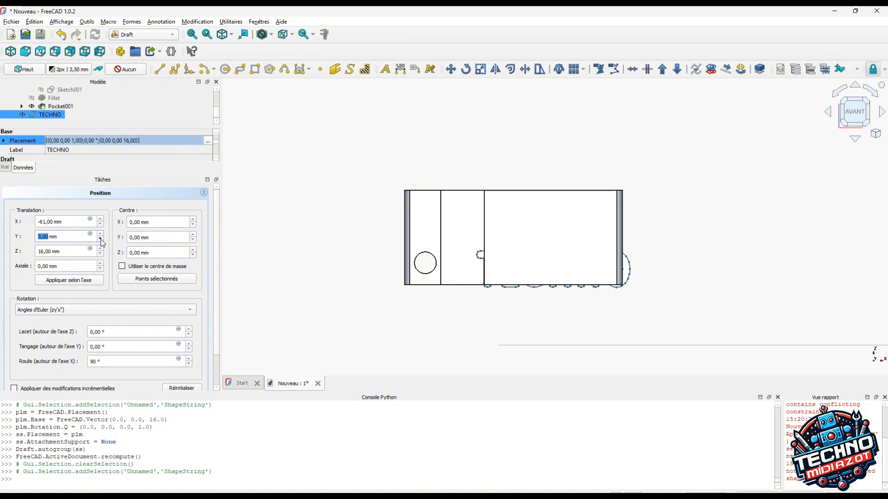
pyautogui.click(101, 240)
pyautogui.click(101, 239)
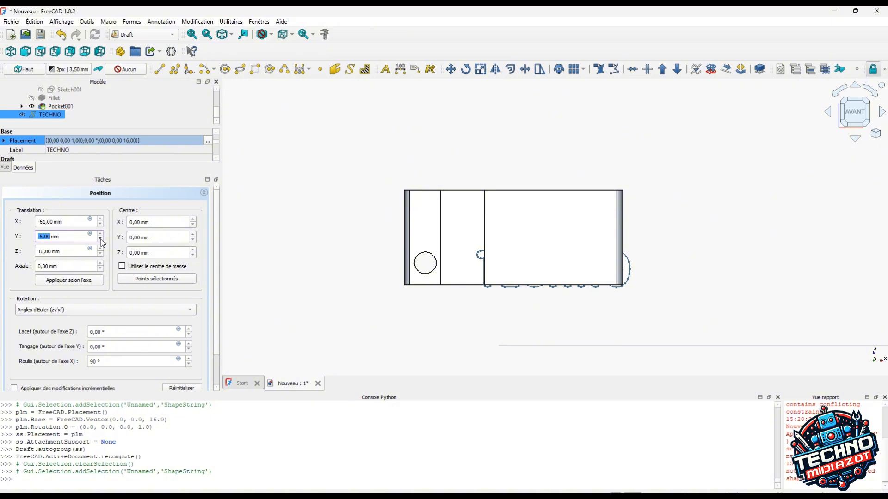
pyautogui.click(101, 240)
pyautogui.click(101, 239)
pyautogui.click(100, 239)
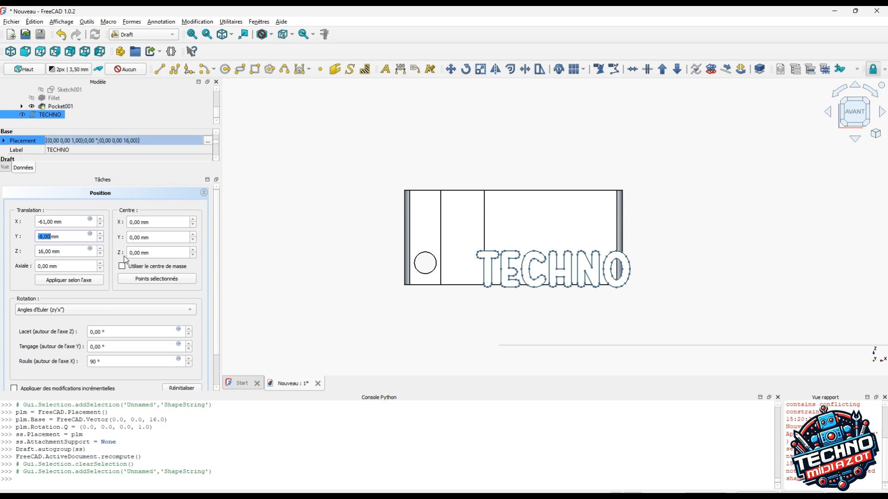
# Raise the TECHNO text to a Z translation of 24 mm and accept the placement.
pyautogui.click(102, 249)
pyautogui.click(101, 249)
pyautogui.click(101, 250)
pyautogui.click(101, 249)
pyautogui.click(102, 249)
pyautogui.click(102, 249)
pyautogui.click(102, 249)
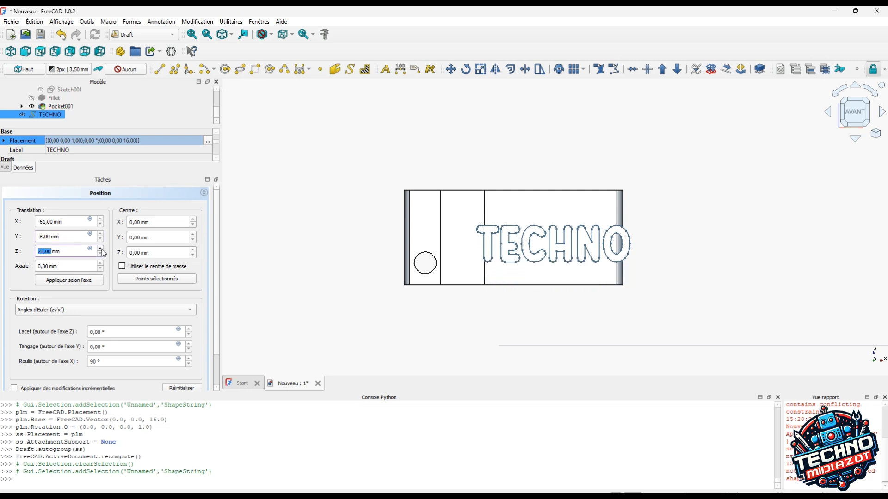
pyautogui.click(101, 249)
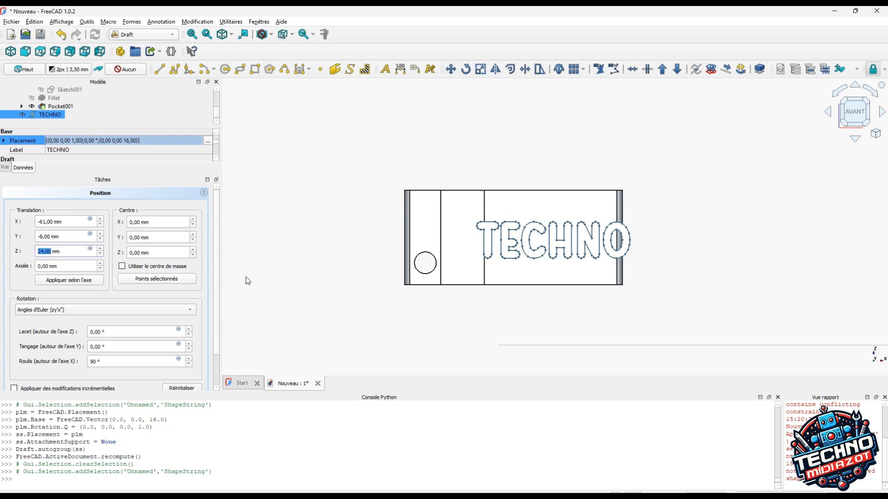
pyautogui.scroll(-3, 210, 263)
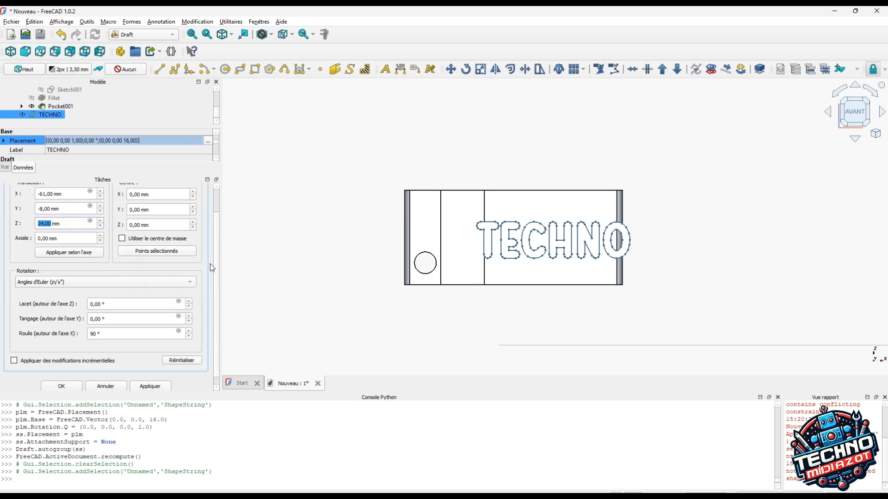
pyautogui.click(61, 378)
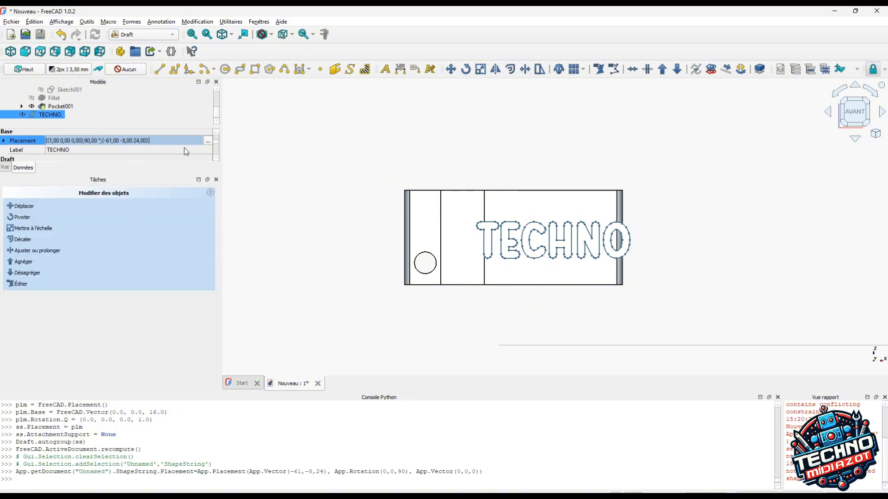
# Reduce the TECHNO text's size to 8 mm in its Draft properties.
pyautogui.scroll(-2, 215, 158)
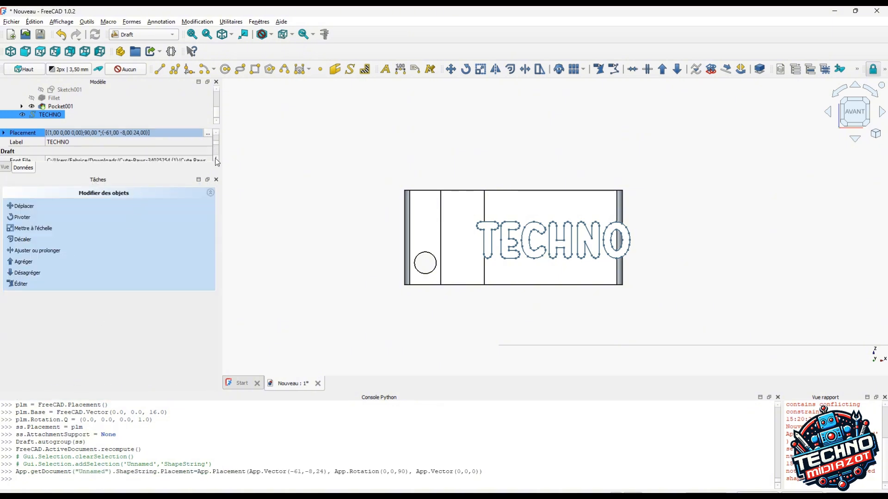
pyautogui.scroll(-4, 215, 159)
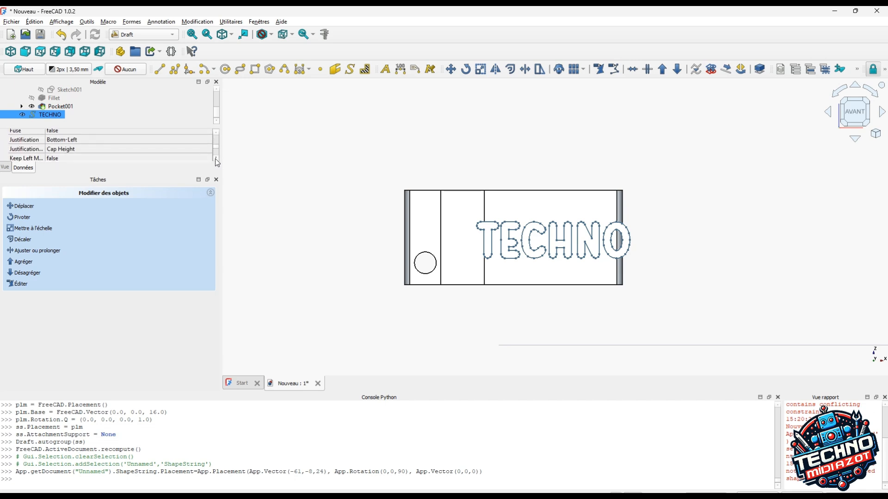
pyautogui.scroll(-3, 215, 159)
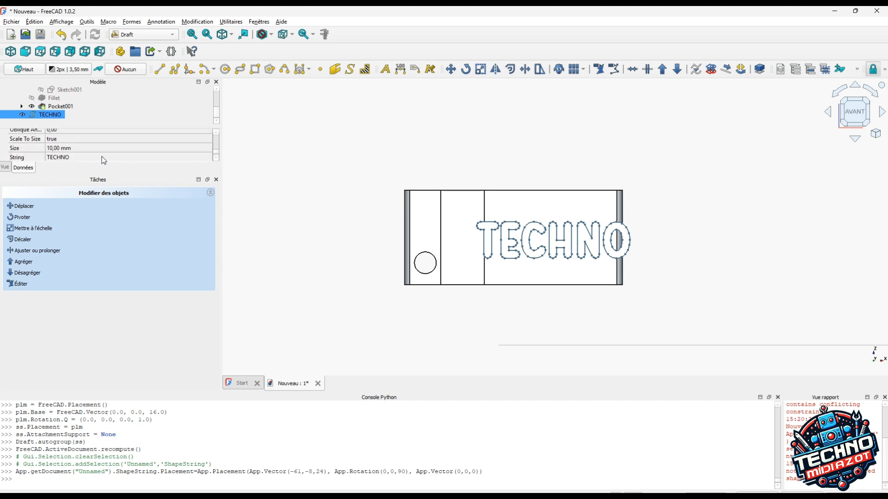
pyautogui.click(54, 148)
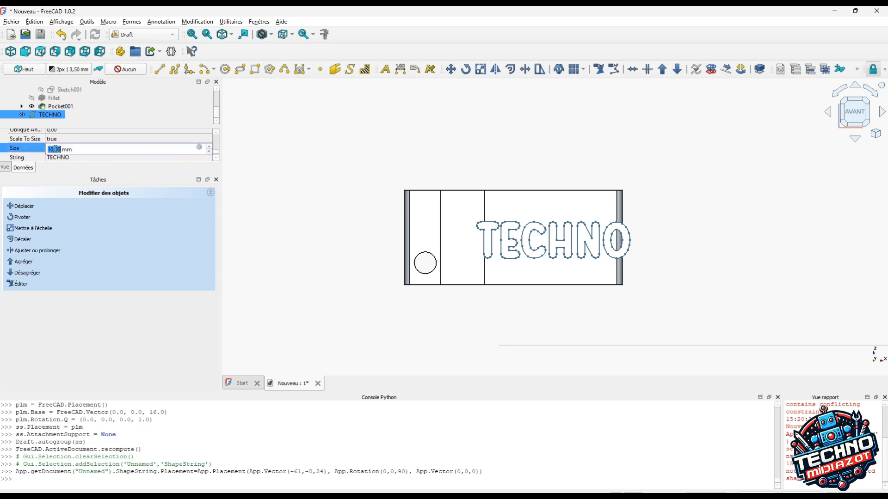
pyautogui.write('8')
pyautogui.press('Return')
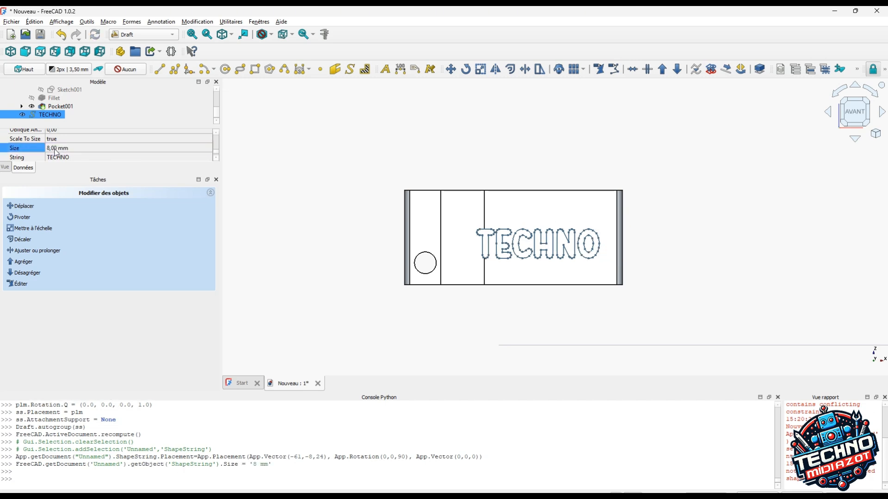
# Reopen the TECHNO text's placement, set its X translation to -58 mm and accept it.
pyautogui.scroll(5, 175, 138)
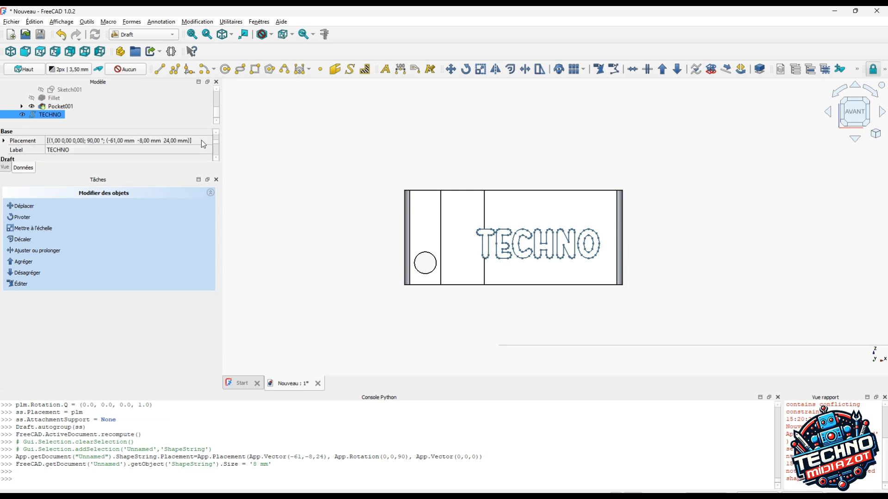
pyautogui.click(203, 140)
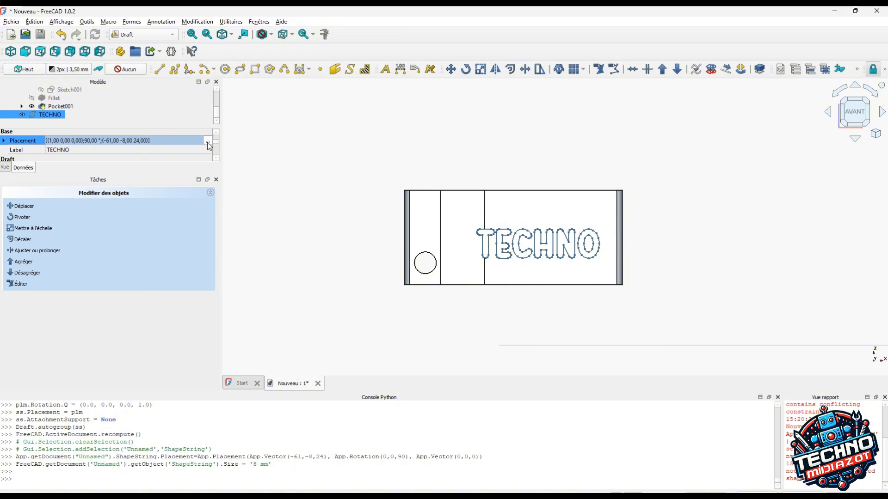
pyautogui.click(207, 142)
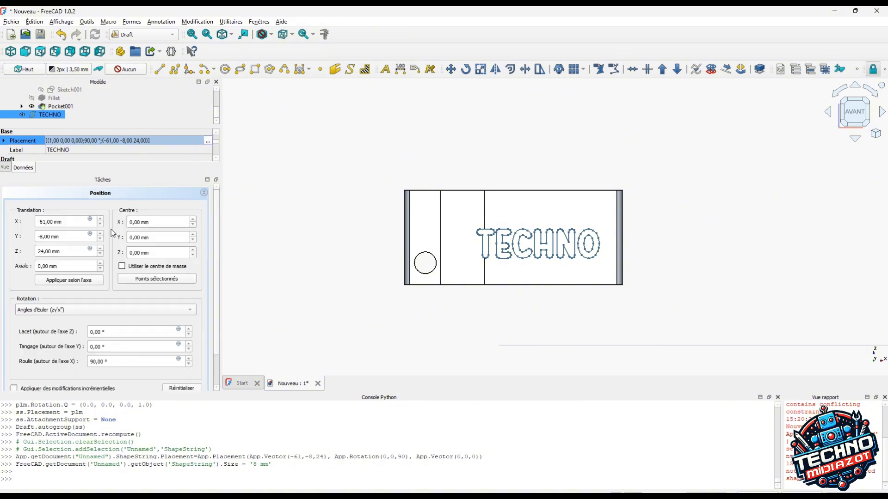
pyautogui.click(101, 221)
pyautogui.click(101, 221)
pyautogui.click(100, 220)
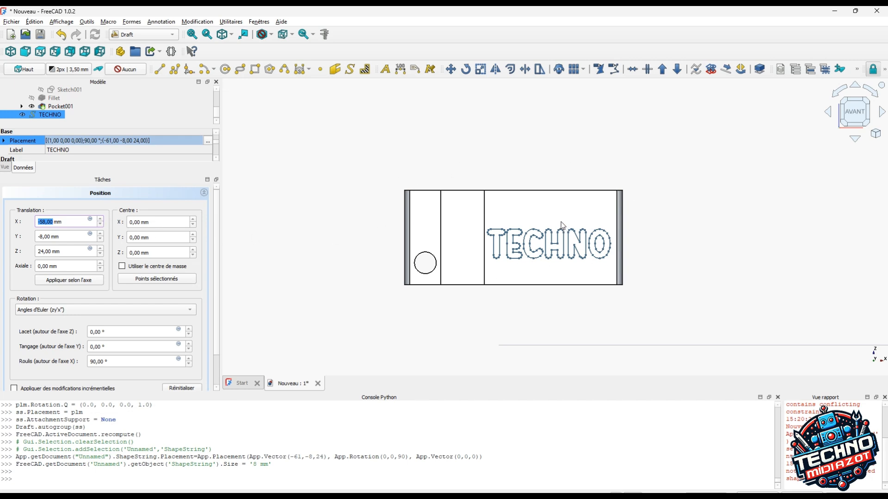
pyautogui.scroll(-2, 211, 226)
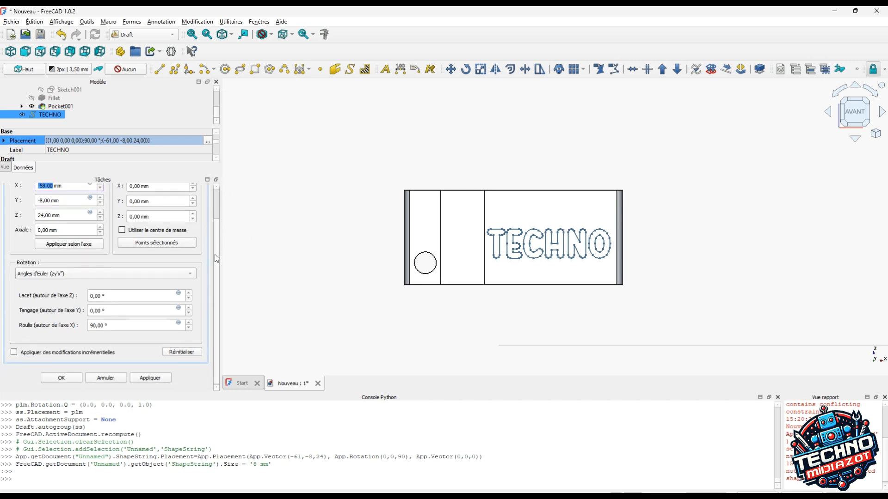
pyautogui.click(62, 378)
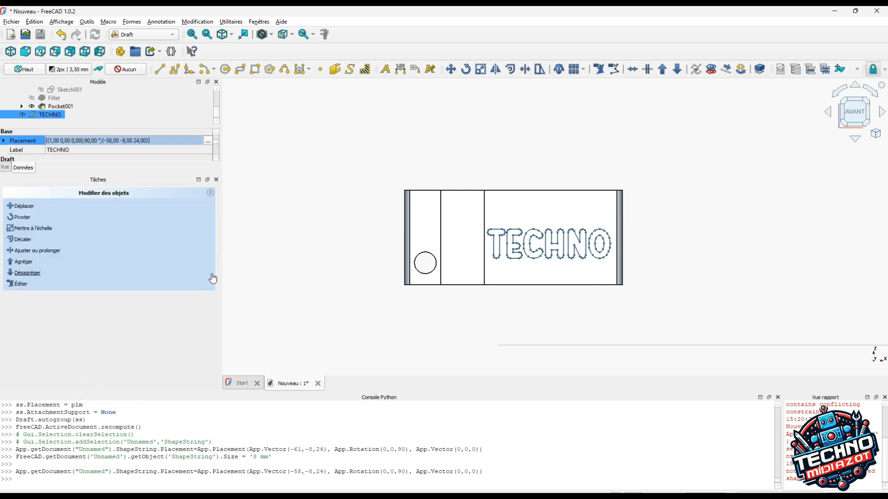
# Switch to the Part Design workbench and try to cut a pocket from the TECHNO text.
pyautogui.click(168, 34)
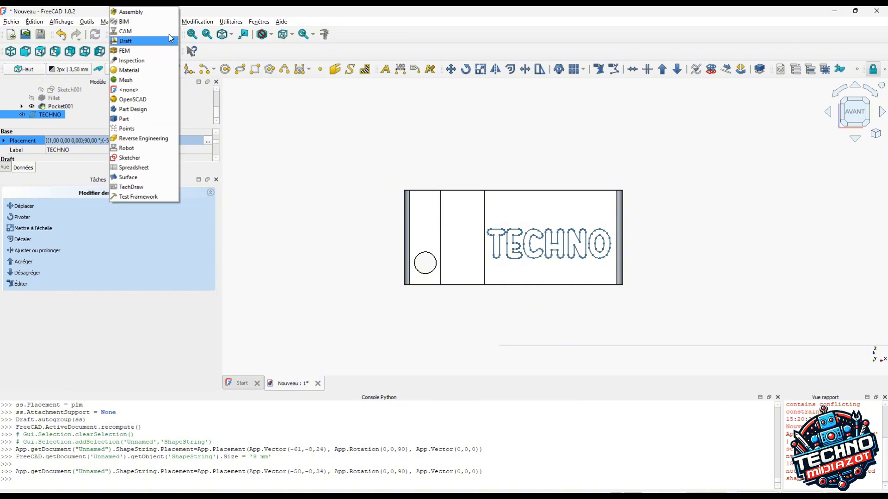
pyautogui.click(134, 112)
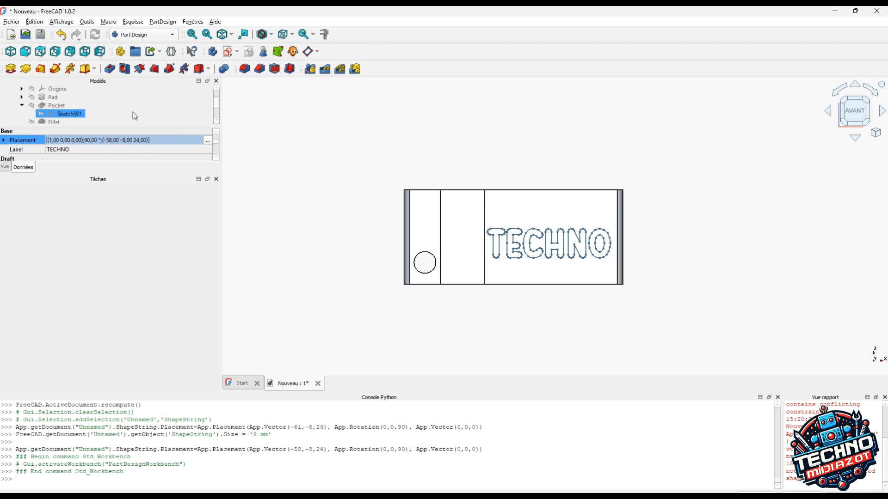
pyautogui.click(112, 73)
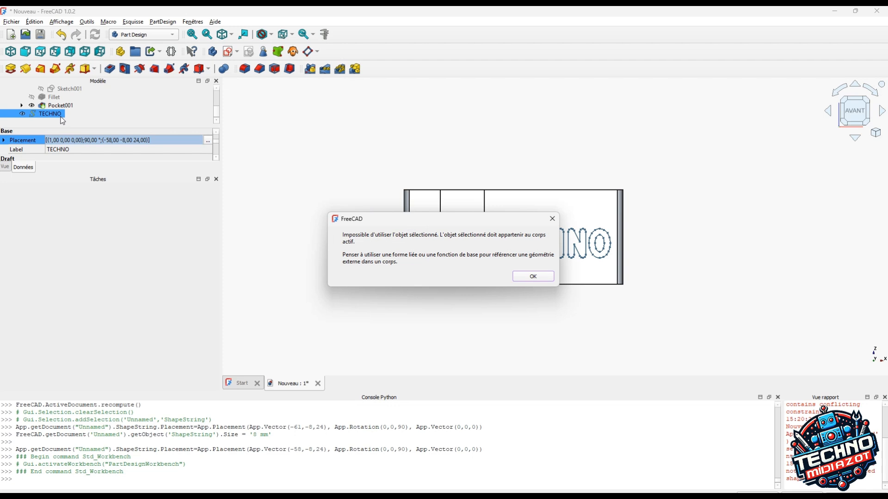
pyautogui.click(542, 279)
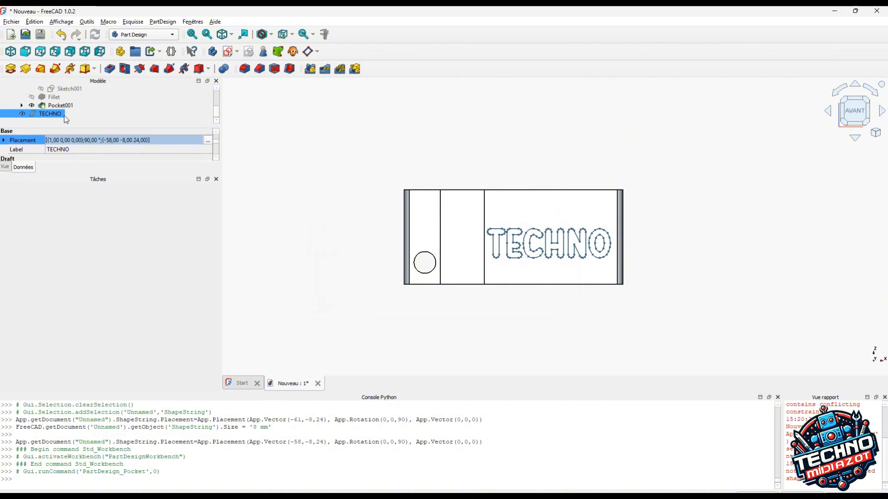
# Move the TECHNO text into the block's body and pocket it with a length of 3 mm.
pyautogui.moveTo(55, 115); pyautogui.dragTo(22, 101)
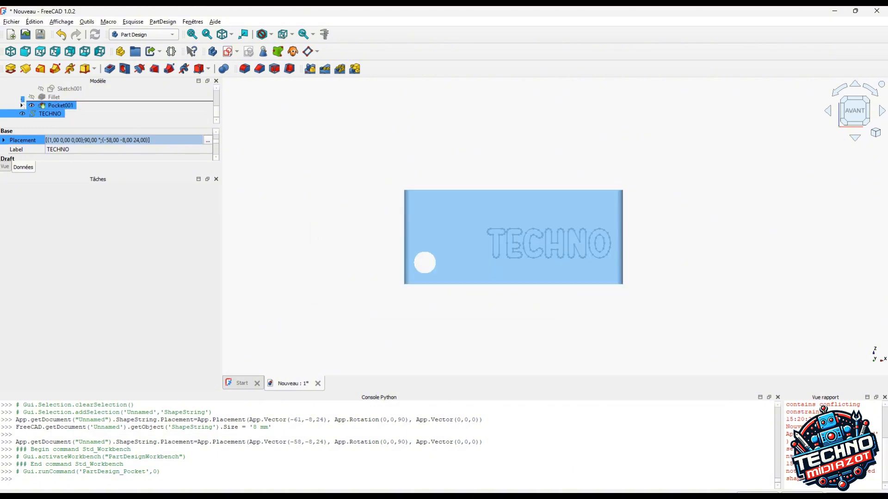
pyautogui.moveTo(22, 100)
pyautogui.mouseDown()
pyautogui.moveTo(23, 85)
pyautogui.moveTo(22, 96)
pyautogui.mouseUp()
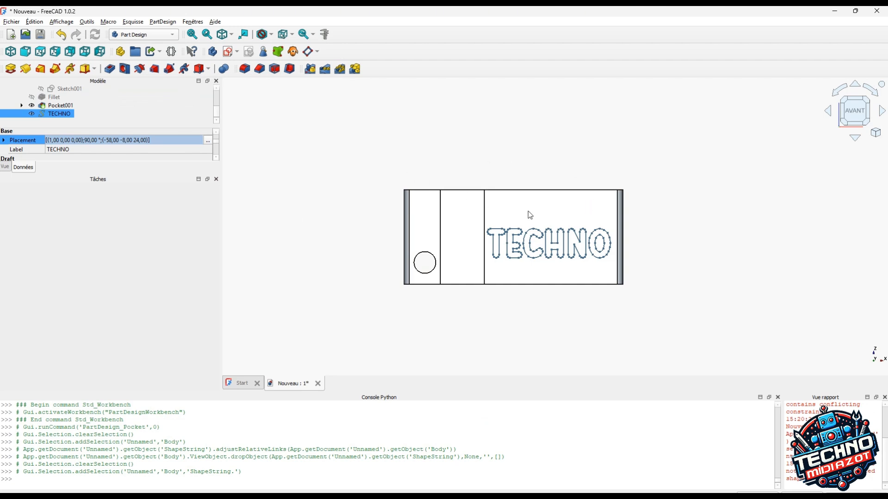
pyautogui.click(109, 69)
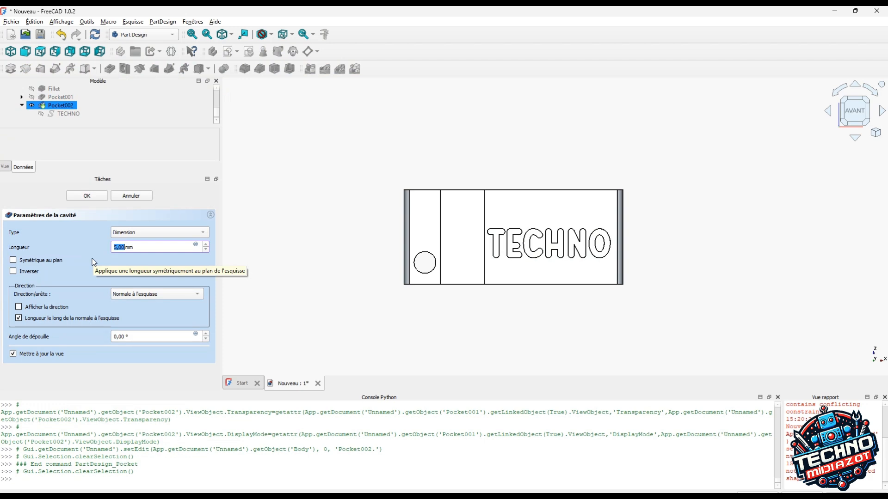
pyautogui.write('3')
pyautogui.click(77, 196)
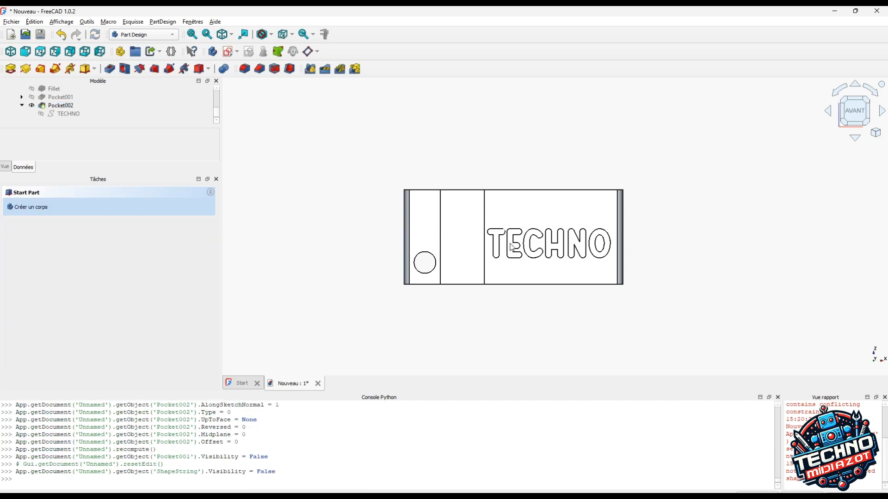
# Select the block's body together with all of its features down to the TECHNO text.
pyautogui.click(857, 102)
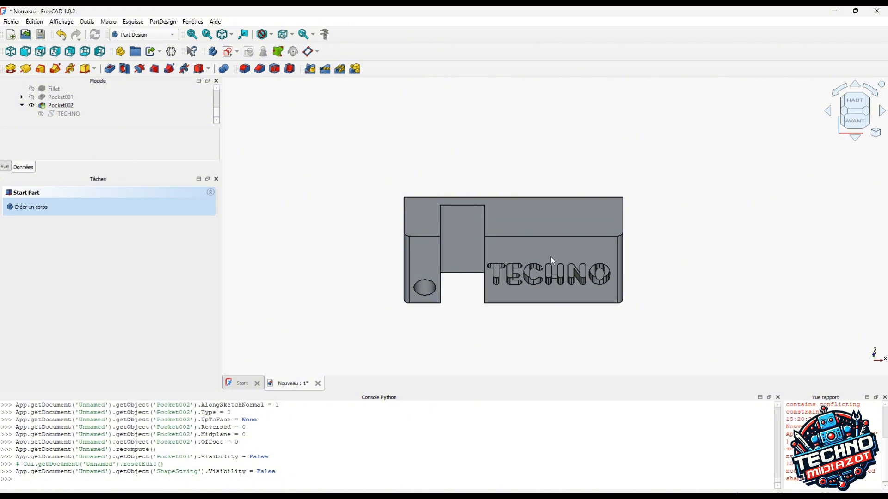
pyautogui.click(861, 123)
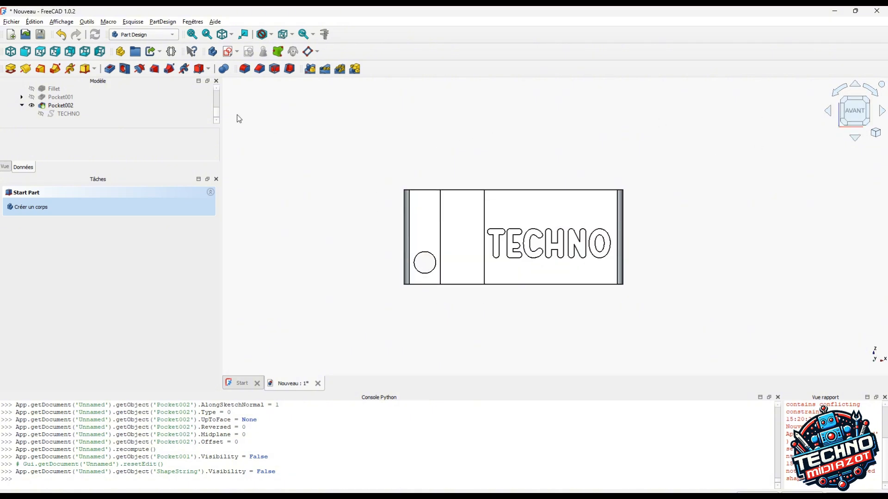
pyautogui.scroll(5, 210, 107)
pyautogui.click(47, 97)
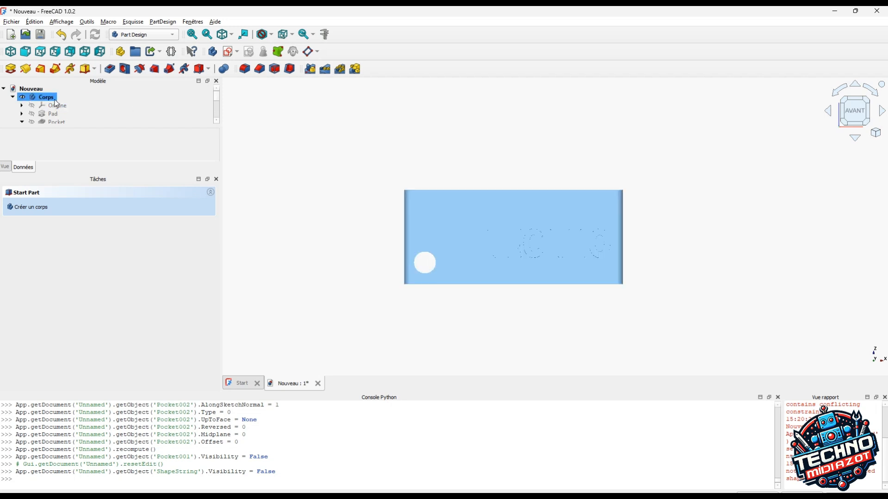
pyautogui.click(53, 100)
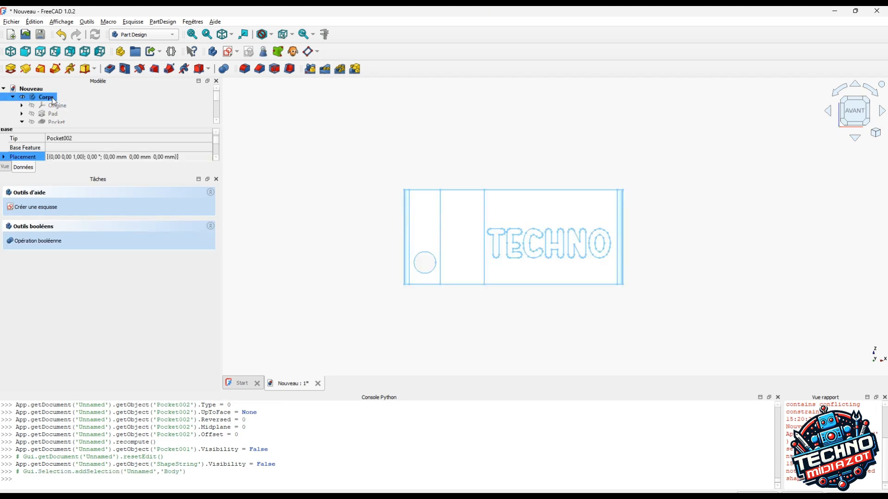
pyautogui.scroll(-2, 80, 109)
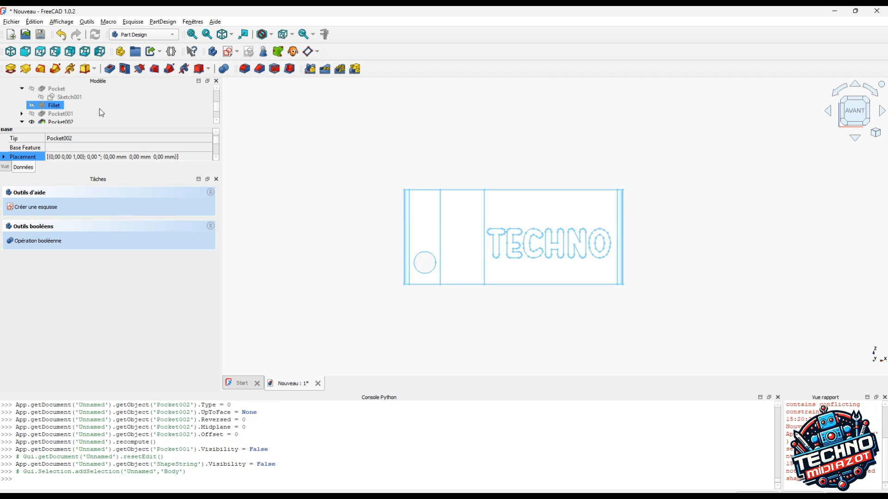
pyautogui.scroll(-1, 101, 113)
pyautogui.keyDown('shift'); pyautogui.click(69, 114); pyautogui.keyUp('shift')
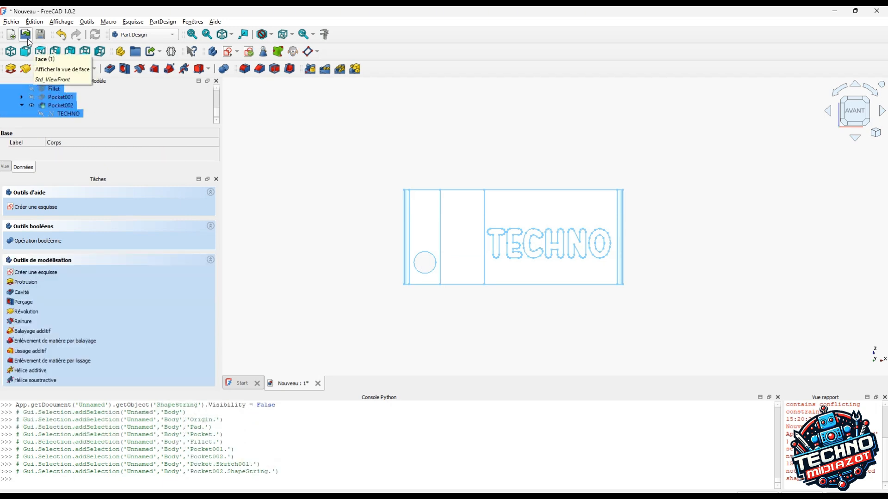
# Export the block's body as an STL mesh named Porte clé techno, replacing the existing file.
pyautogui.scroll(3, 106, 107)
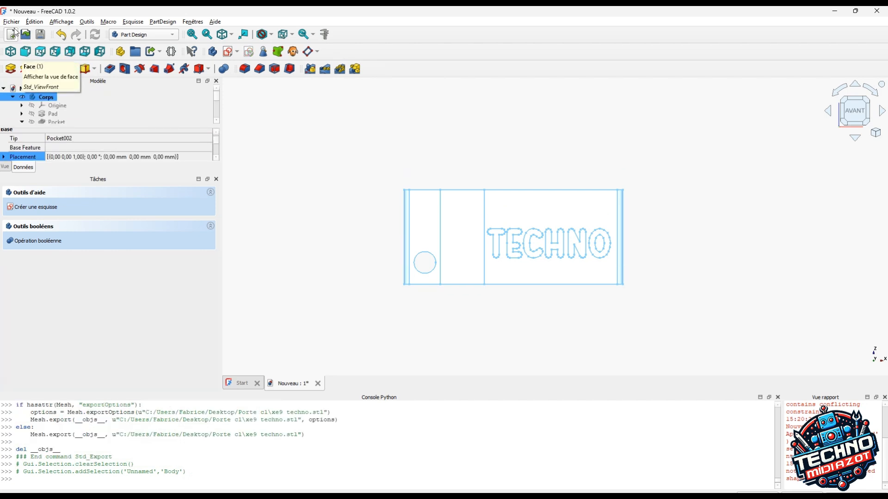
pyautogui.click(11, 22)
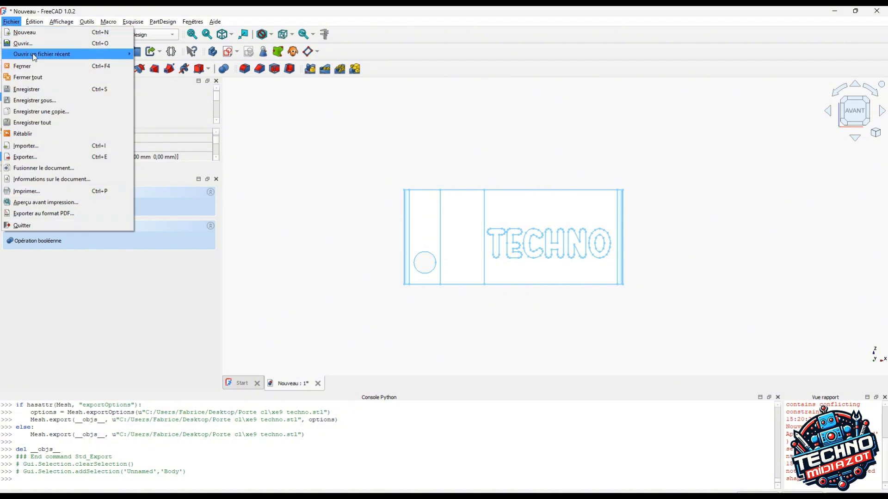
pyautogui.click(46, 159)
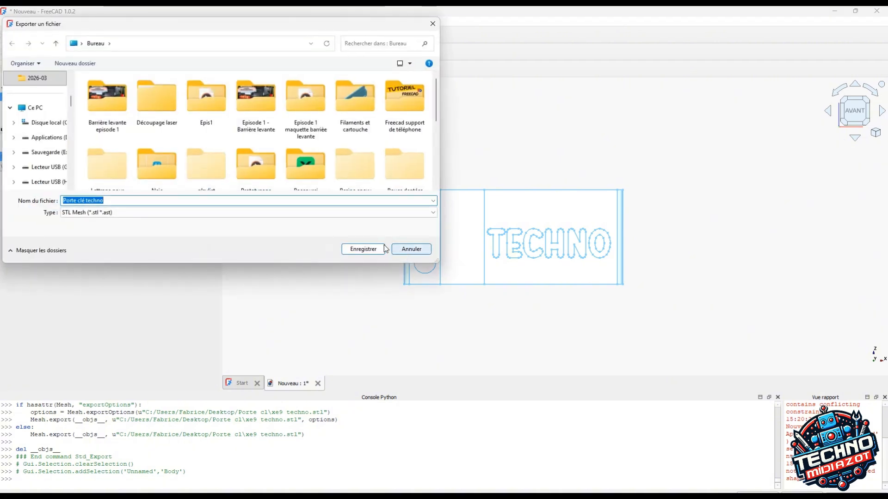
pyautogui.click(363, 249)
pyautogui.click(464, 261)
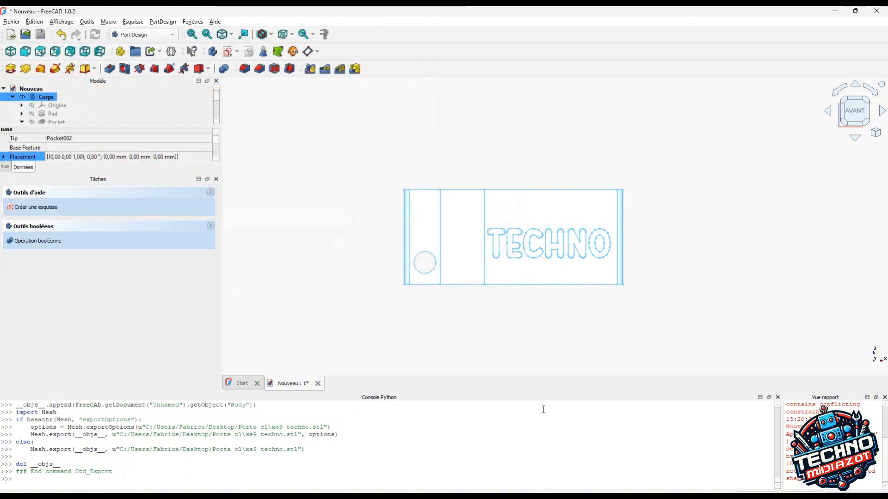
# Switch to Bambu Studio and import the Porte clé techno STL onto the build plate.
pyautogui.moveTo(549, 493)
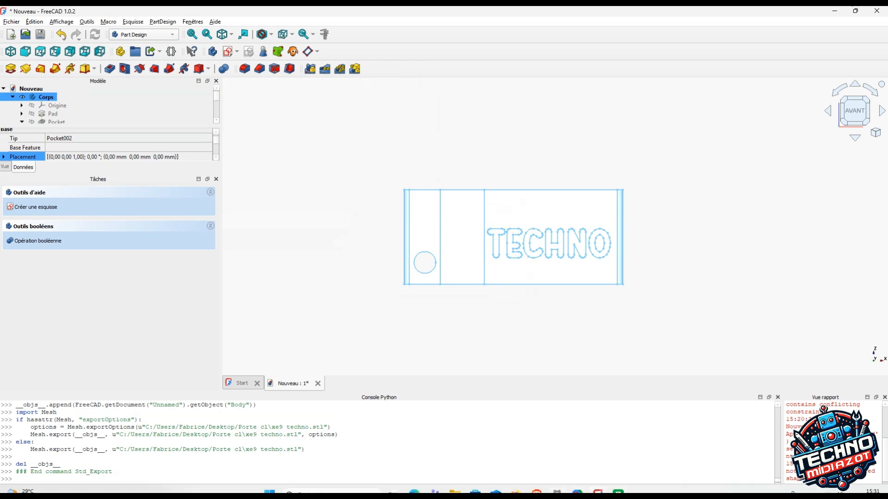
pyautogui.click(618, 492)
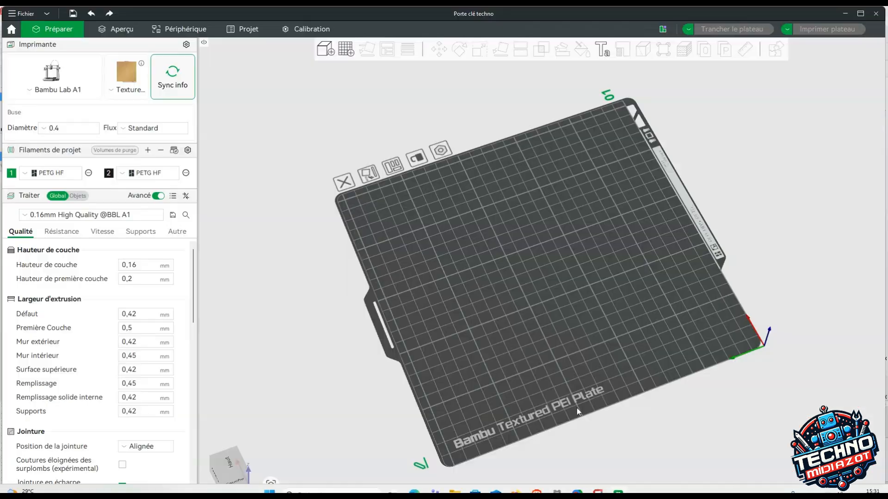
pyautogui.click(333, 53)
pyautogui.scroll(-5, 194, 138)
pyautogui.doubleClick(222, 149)
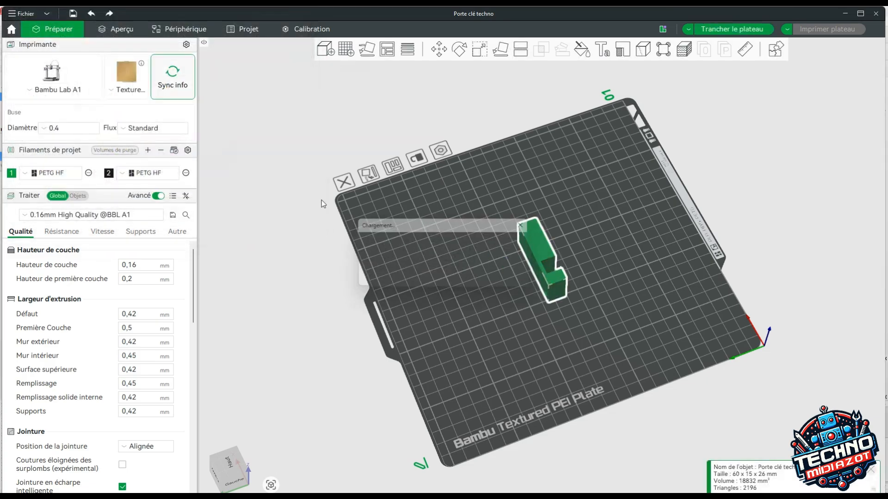
# Lay the block flat on its back face, opposite the TECHNO engraving, so the text faces upward.
pyautogui.moveTo(623, 308); pyautogui.dragTo(572, 299)
pyautogui.moveTo(577, 262); pyautogui.dragTo(646, 284)
pyautogui.scroll(3, 519, 244)
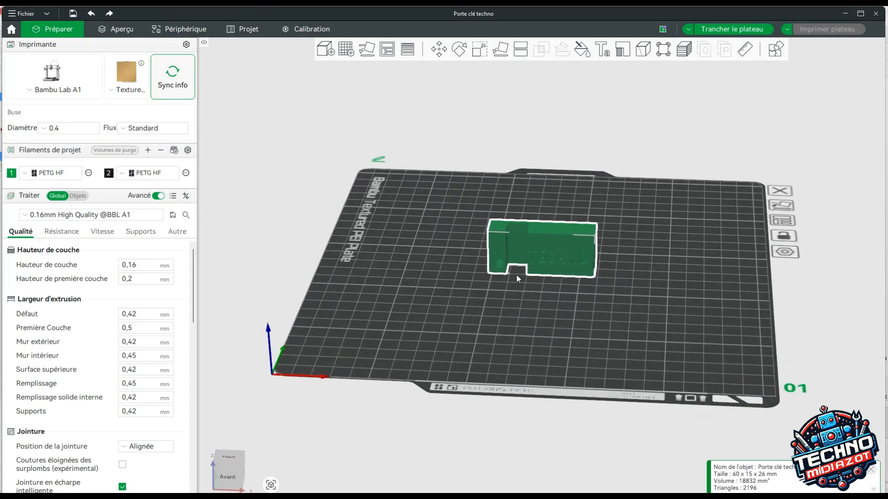
pyautogui.scroll(2, 516, 275)
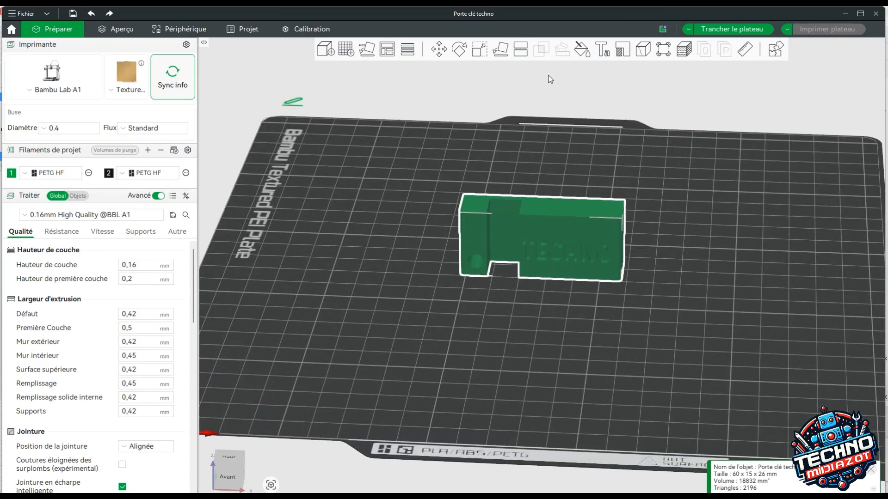
pyautogui.moveTo(657, 250); pyautogui.dragTo(594, 257)
pyautogui.click(501, 50)
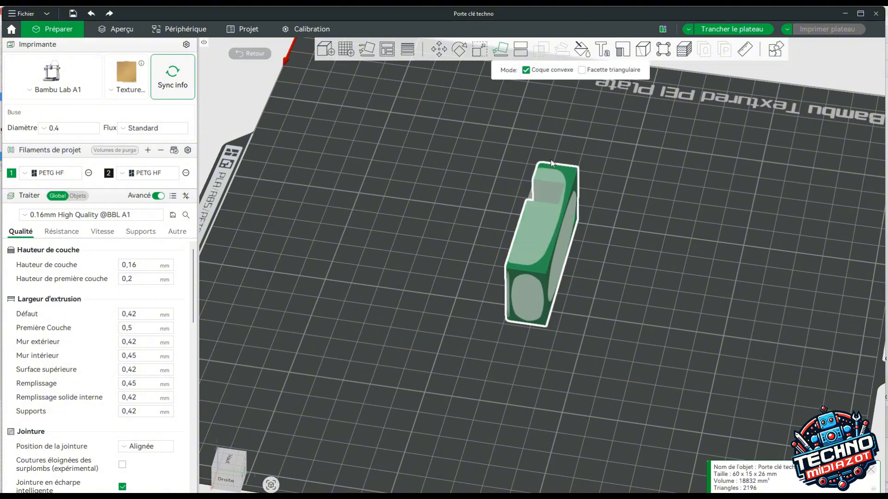
pyautogui.click(561, 240)
pyautogui.moveTo(623, 284); pyautogui.dragTo(672, 325)
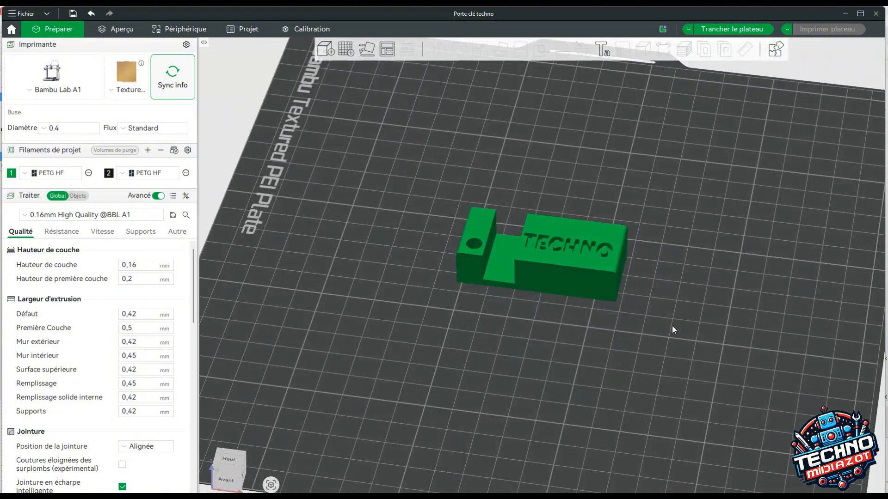